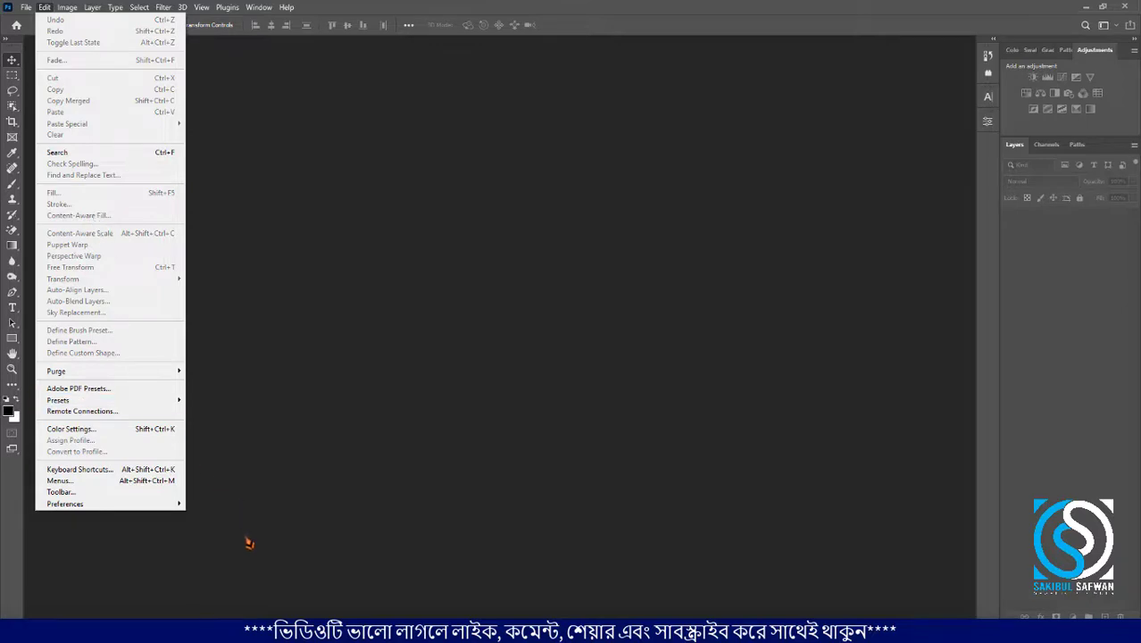
Open the Little Egret photo from the Photoshop tutorial image folder.
left_click(236, 632)
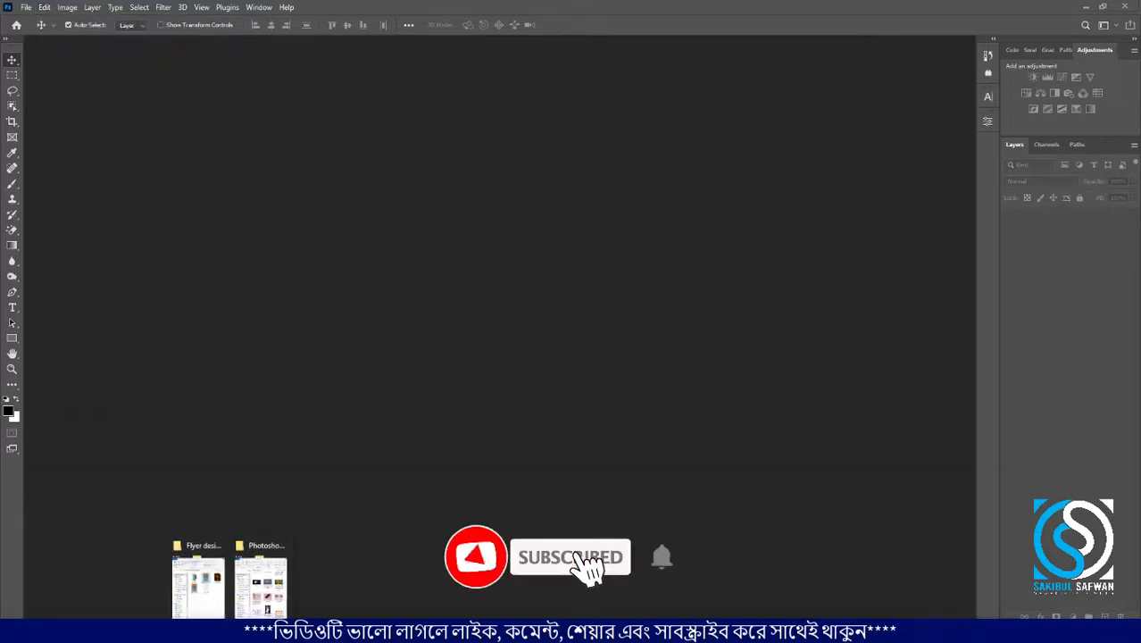
left_click(260, 585)
scroll(346, 348, "up", 5)
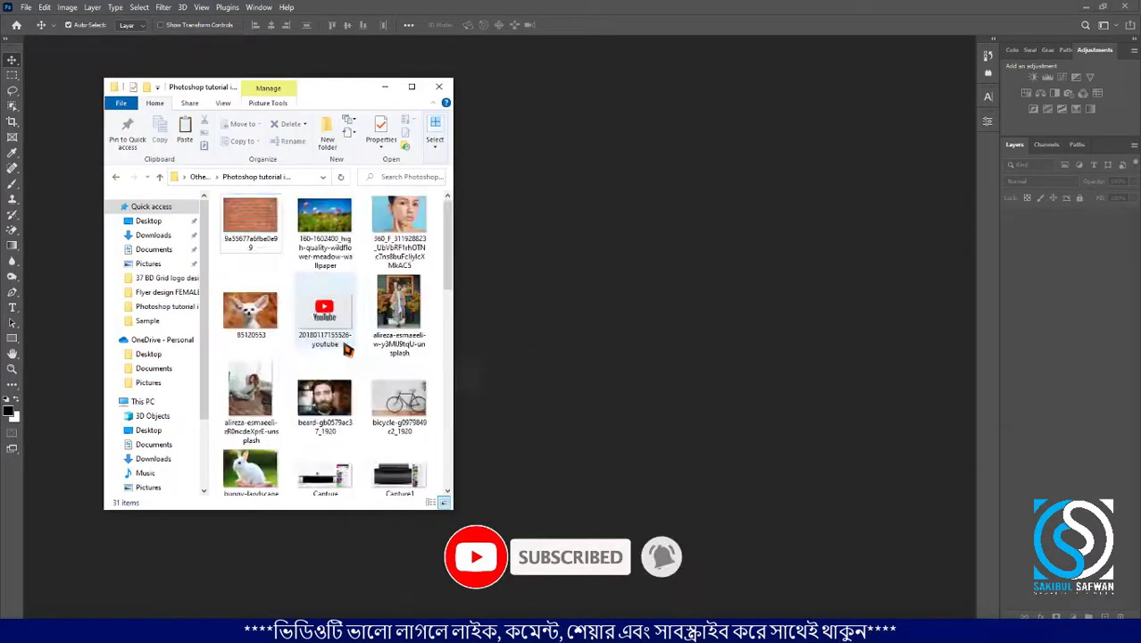
double_click(326, 452)
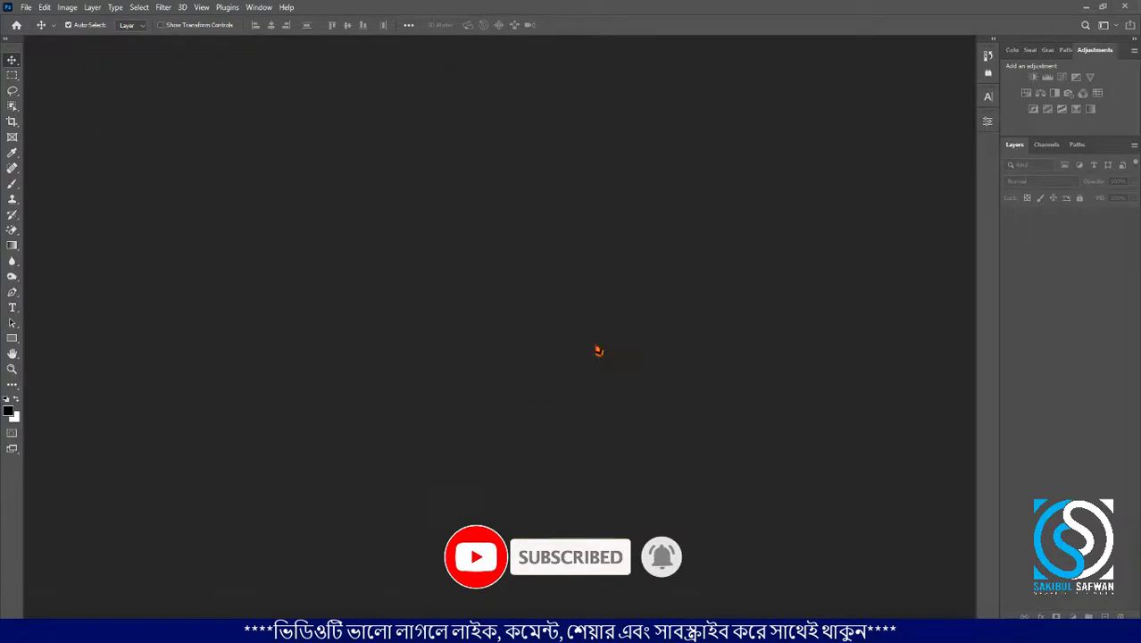
scroll(316, 277, "up", 3)
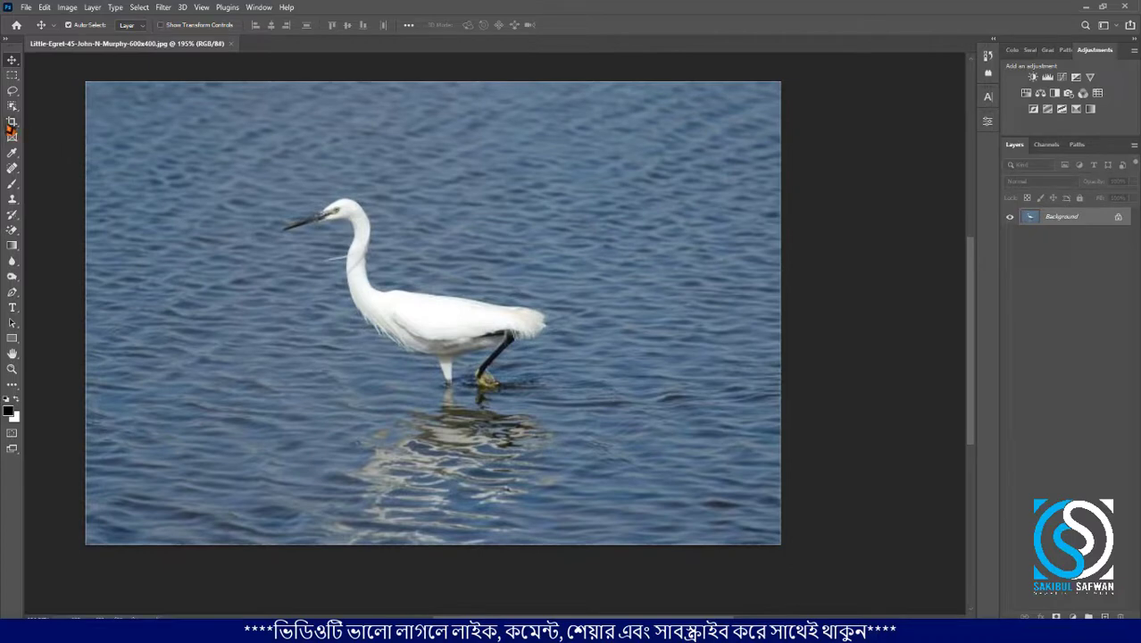
left_click(12, 167)
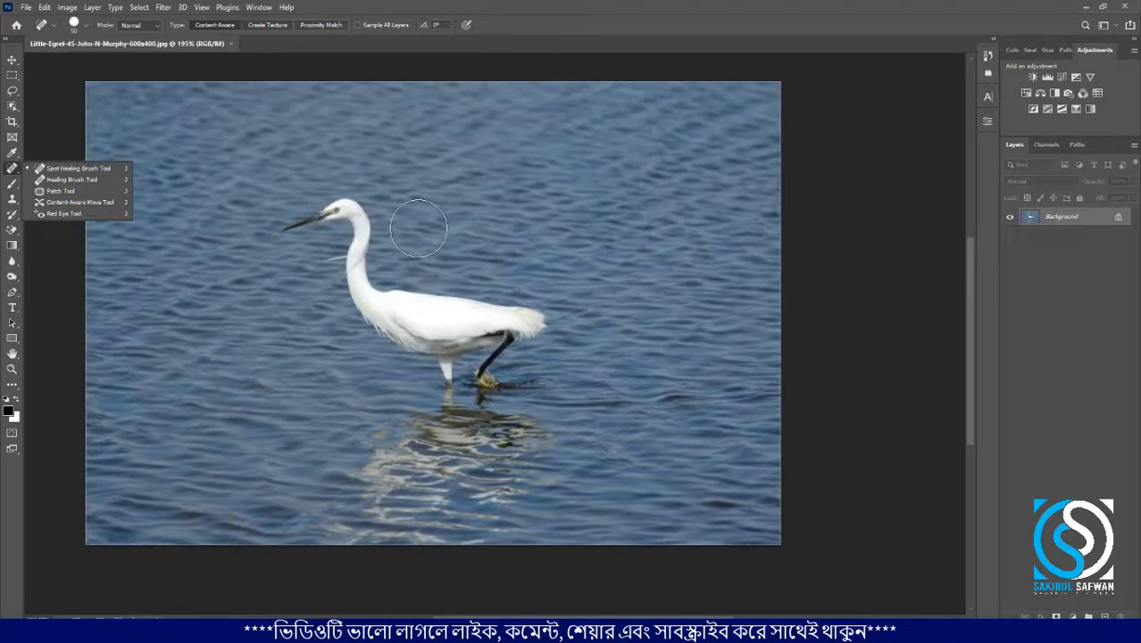
left_click(576, 9)
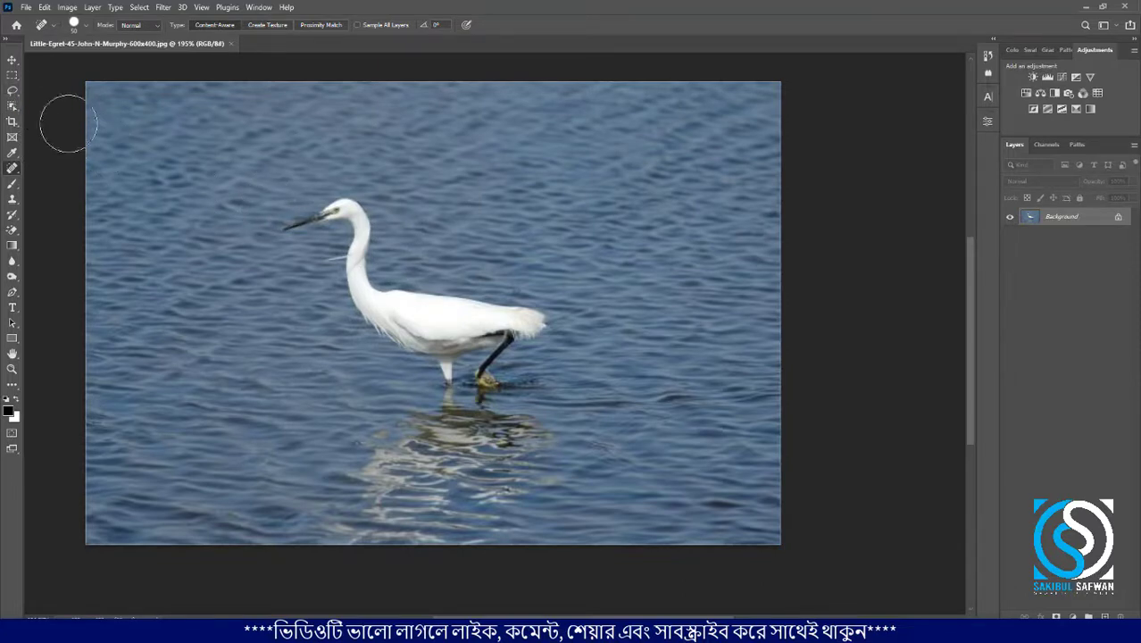
Draw a loose freehand Lasso selection around the whole white egret, from beak to feet.
left_click(13, 92)
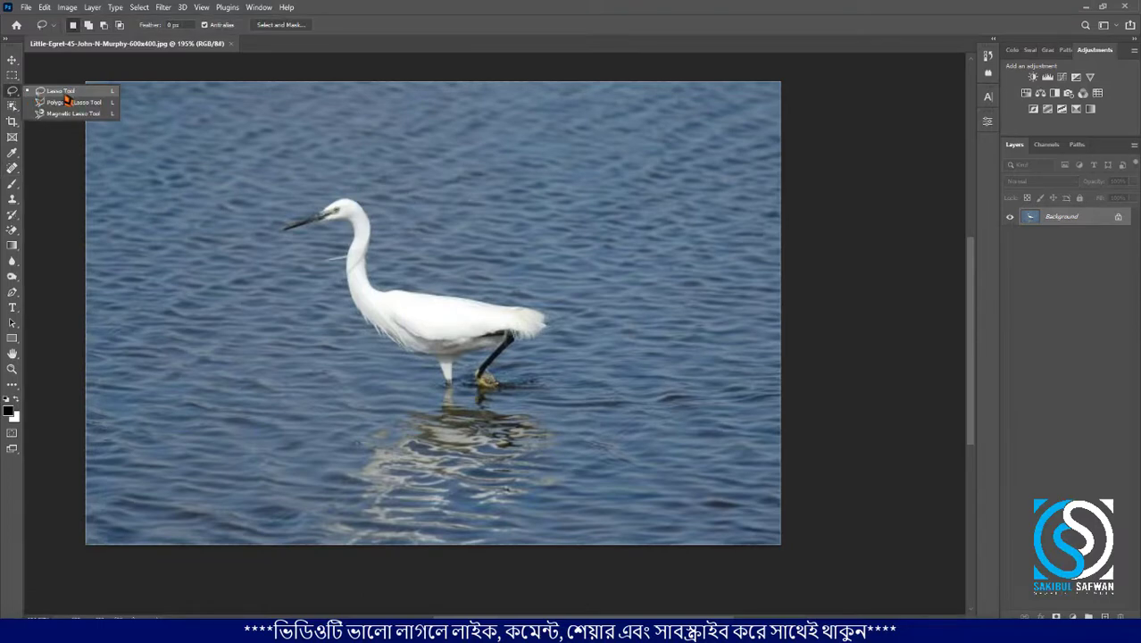
left_click(67, 101)
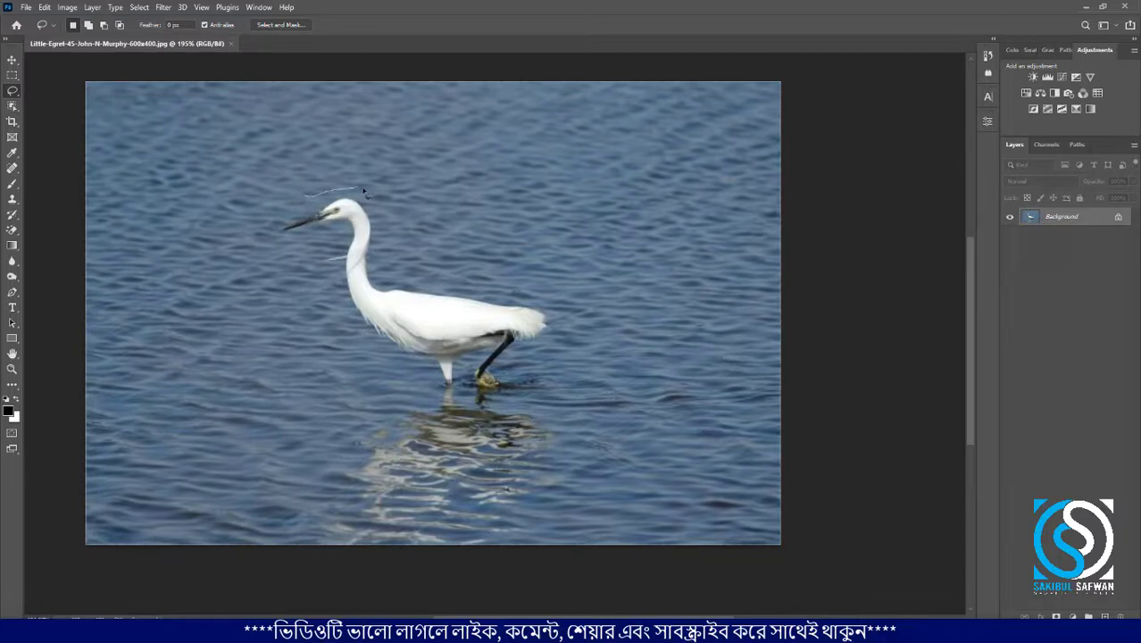
left_click_drag(420, 279, 540, 295)
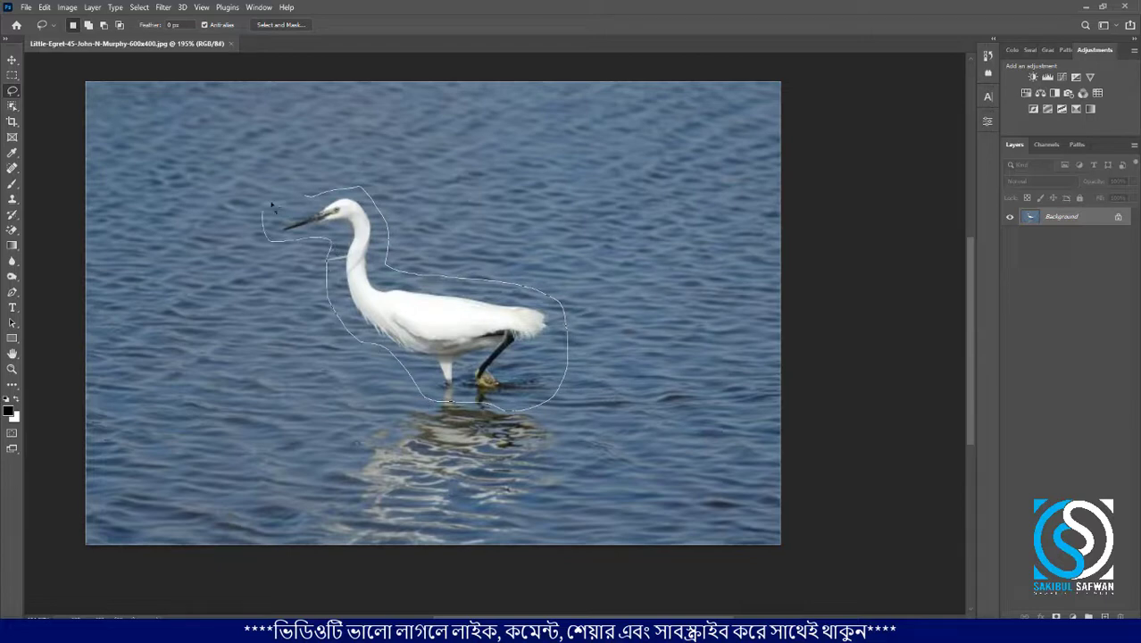
left_click_drag(272, 211, 270, 210)
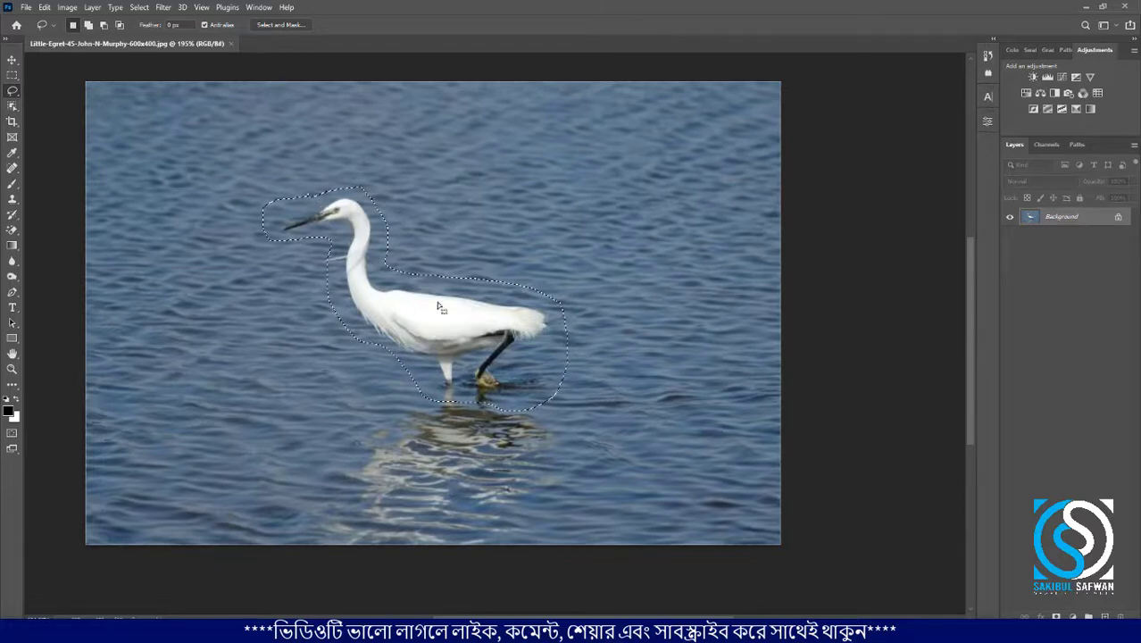
Try filling the egret selection with the foreground color at Normal mode and 100% opacity, and undo the fill.
left_click(44, 8)
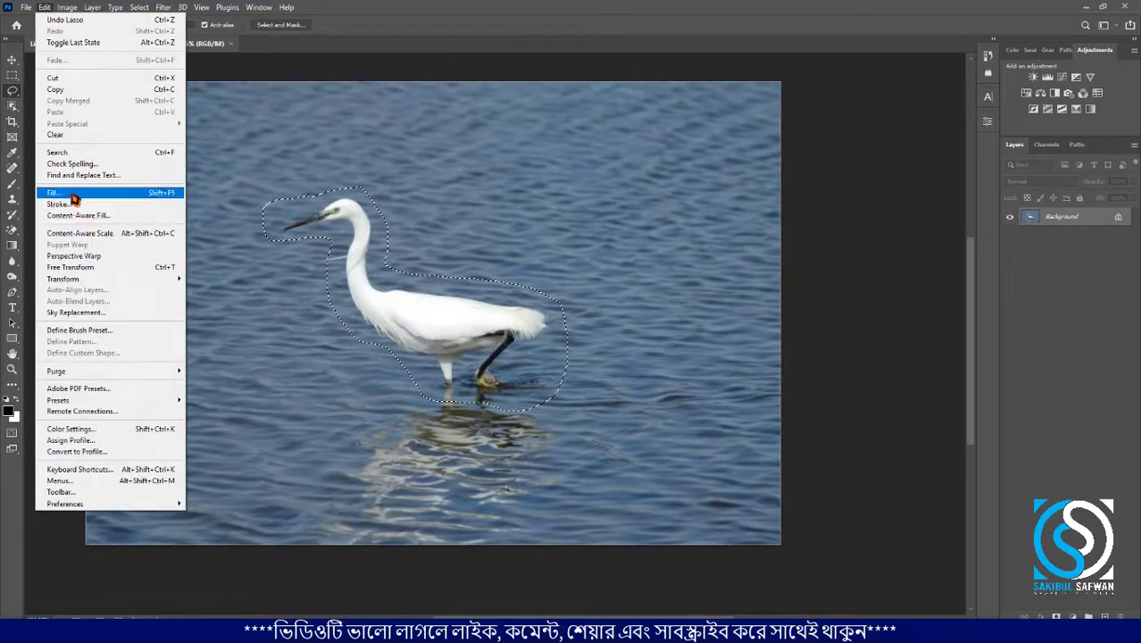
left_click(164, 195)
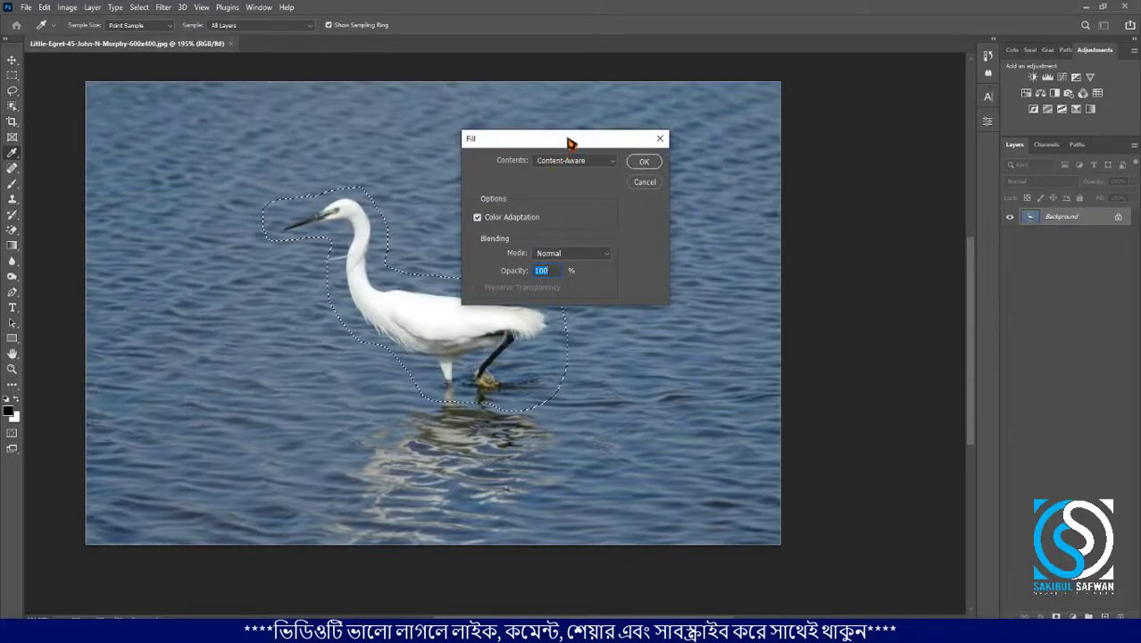
left_click_drag(571, 134, 669, 132)
left_click(677, 151)
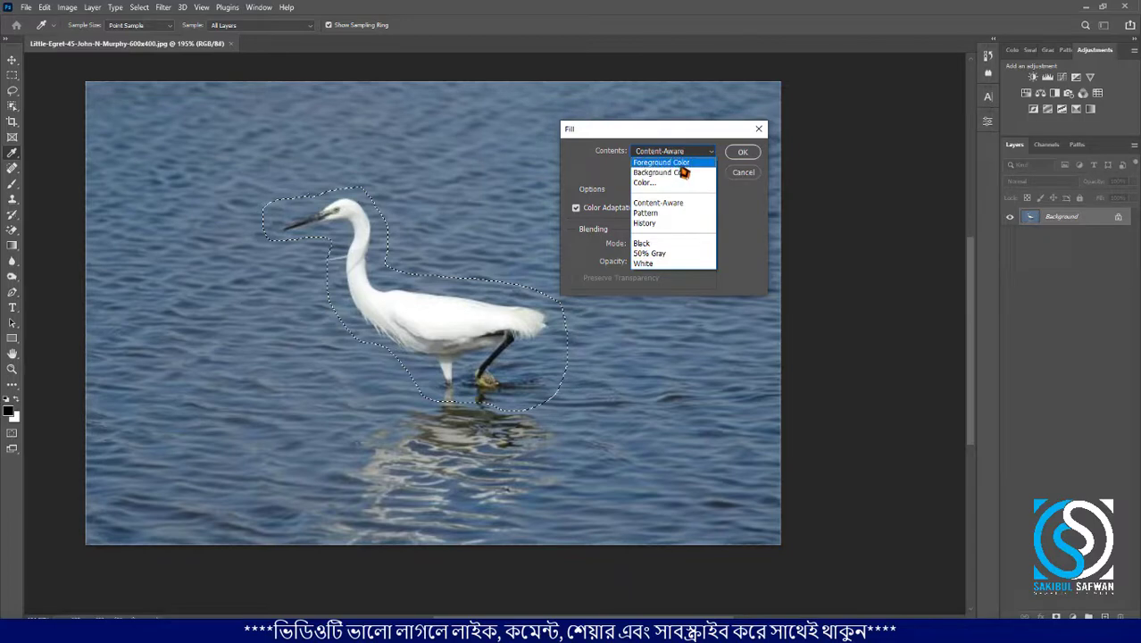
left_click(679, 164)
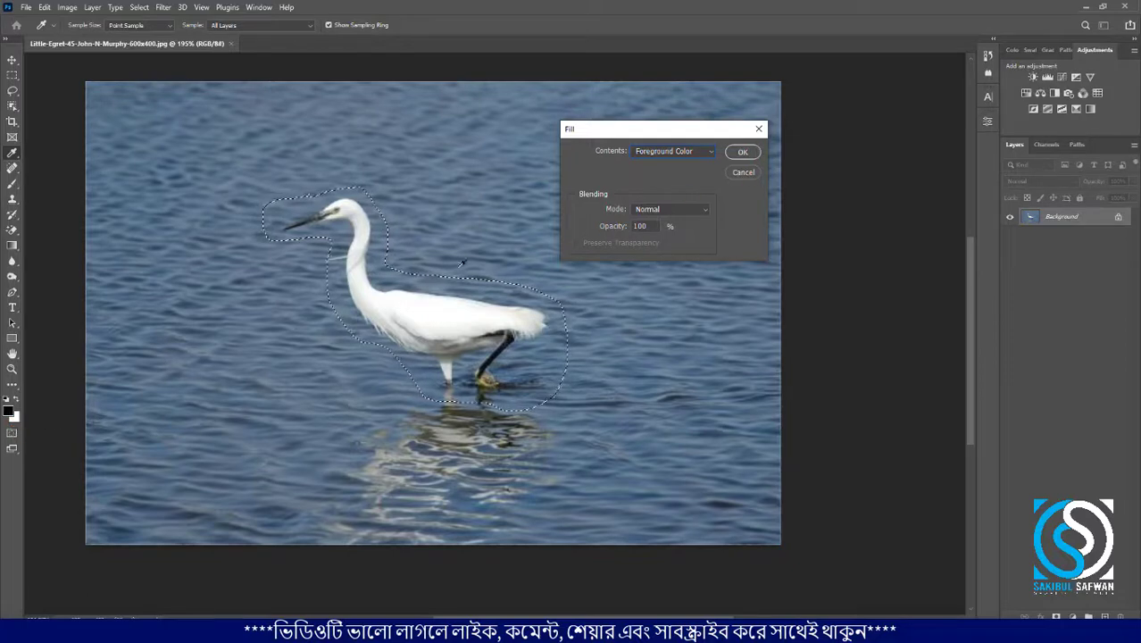
left_click(752, 154)
key("ctrl+z")
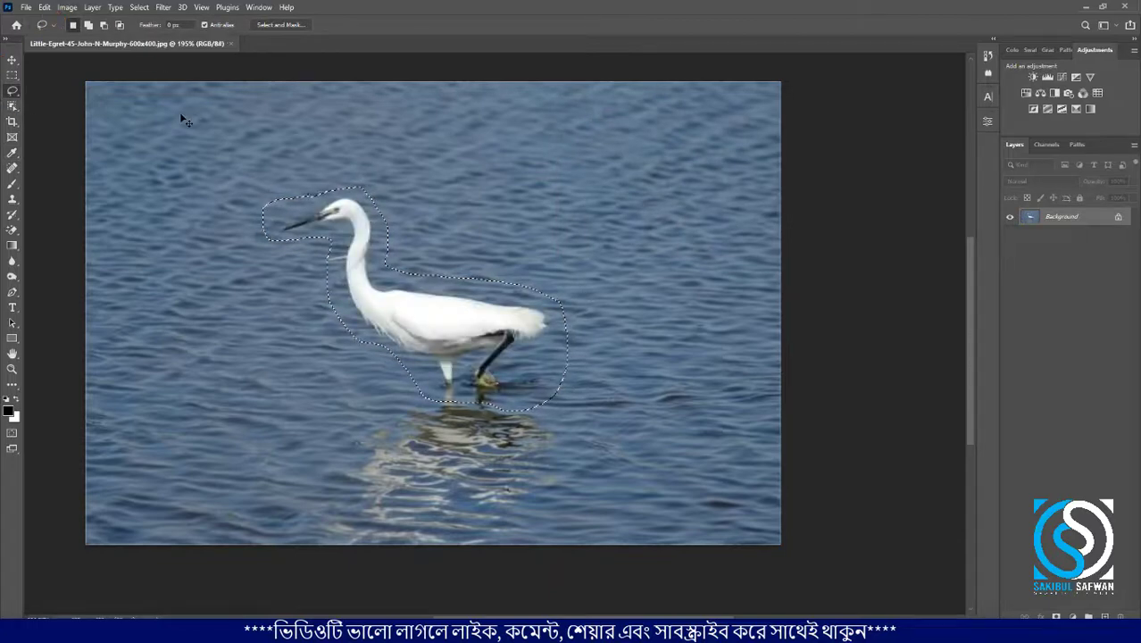
Try the Background Color fill option and a custom blue fill, 0018fe, on the egret selection.
key("shift+F5")
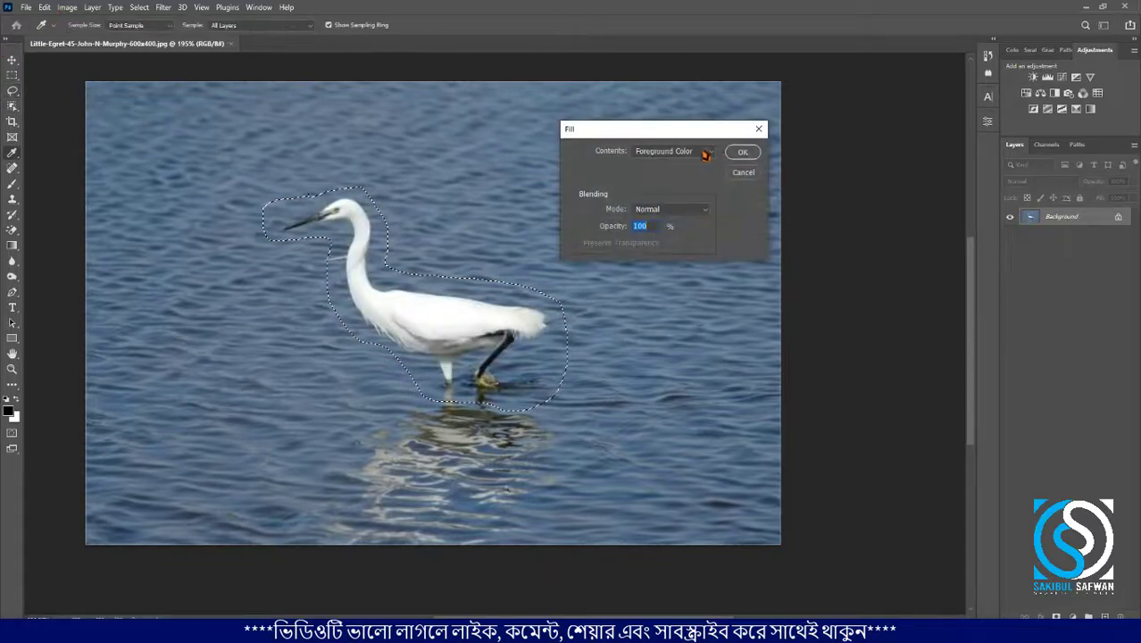
left_click(674, 155)
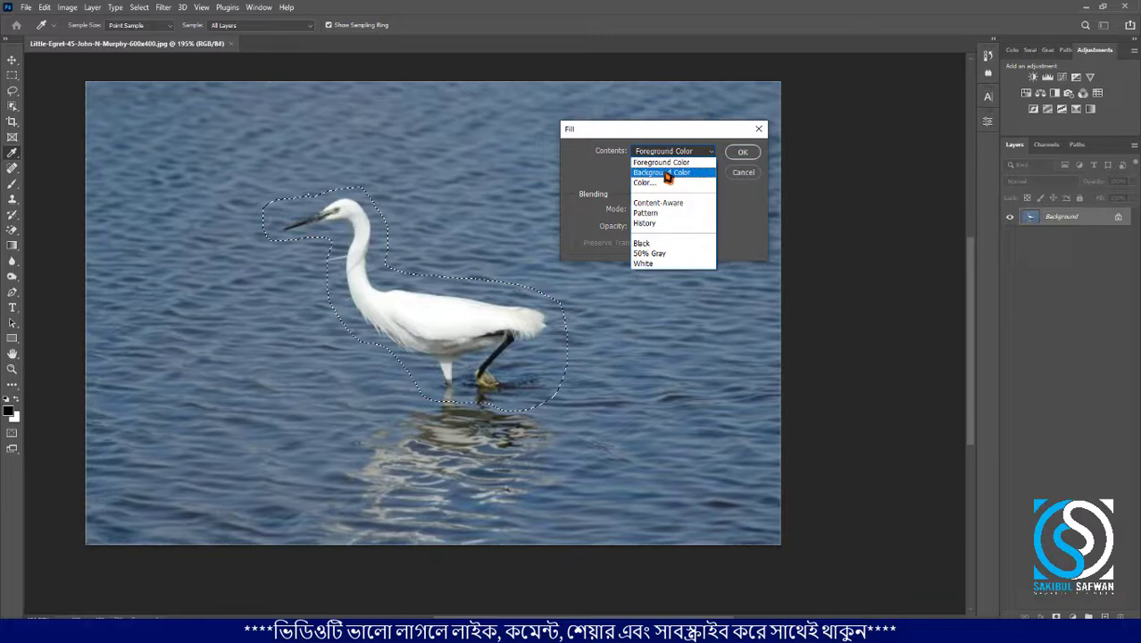
left_click(677, 174)
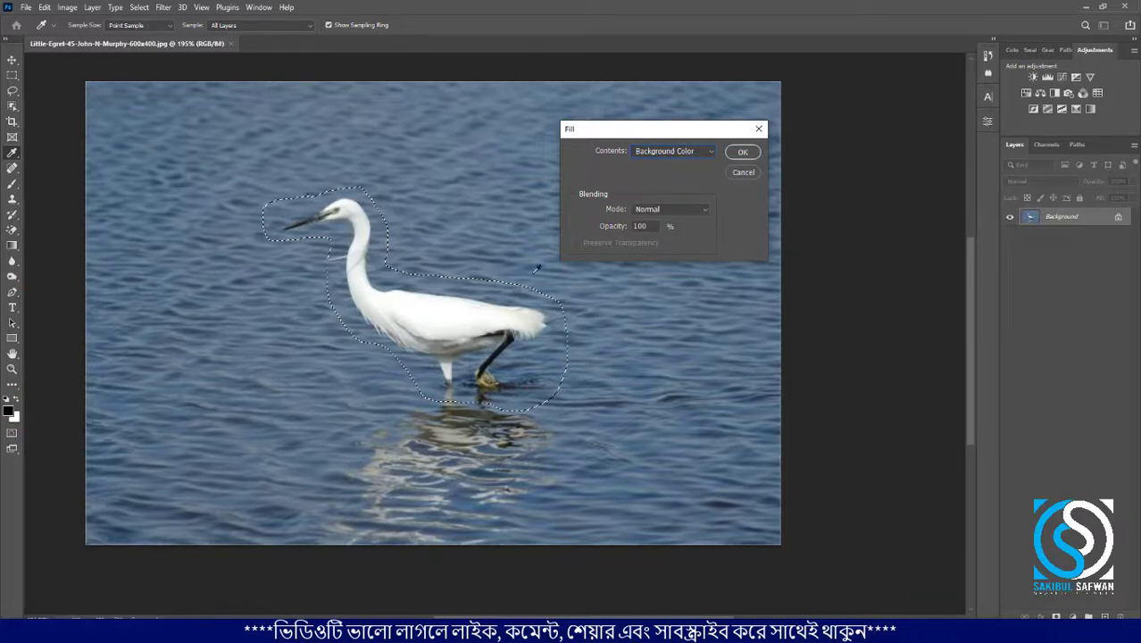
left_click(689, 155)
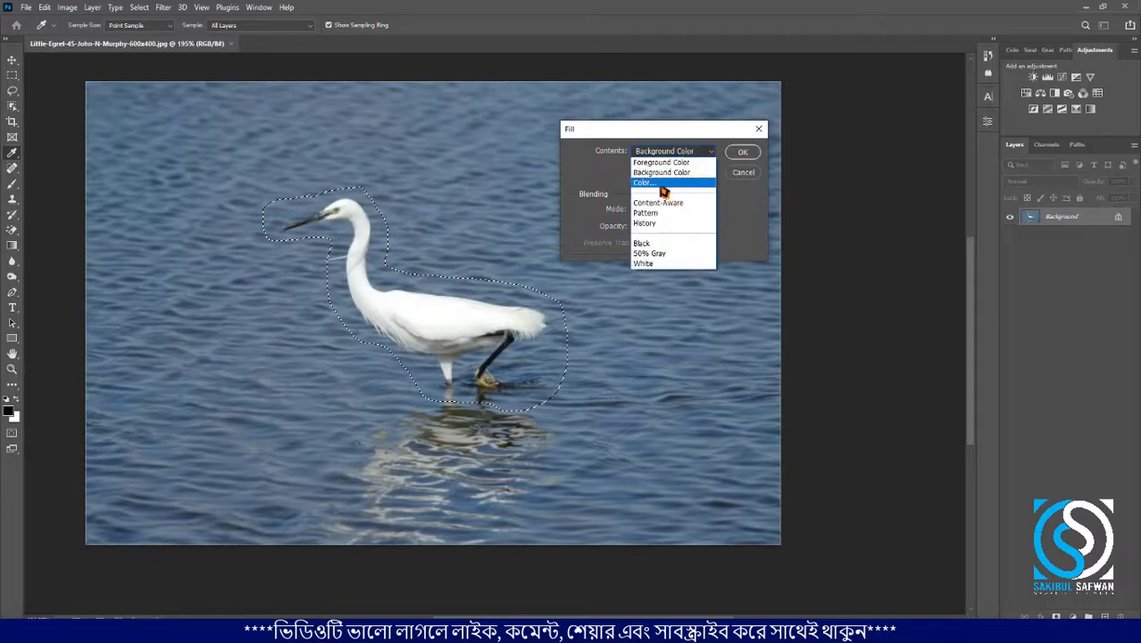
left_click(661, 184)
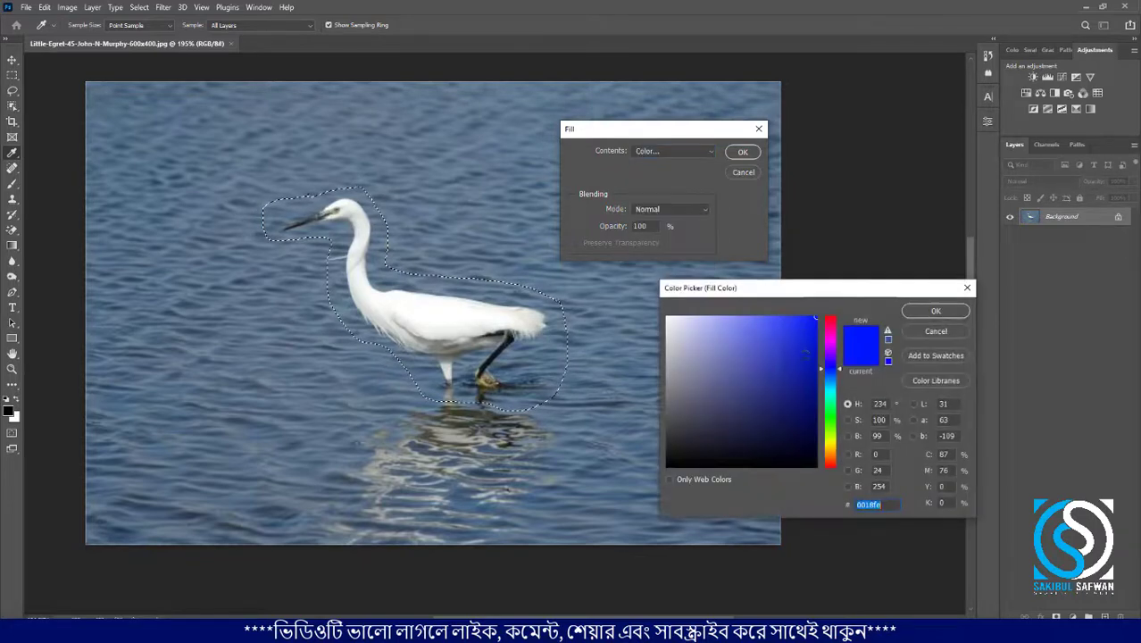
left_click(935, 313)
left_click(742, 157)
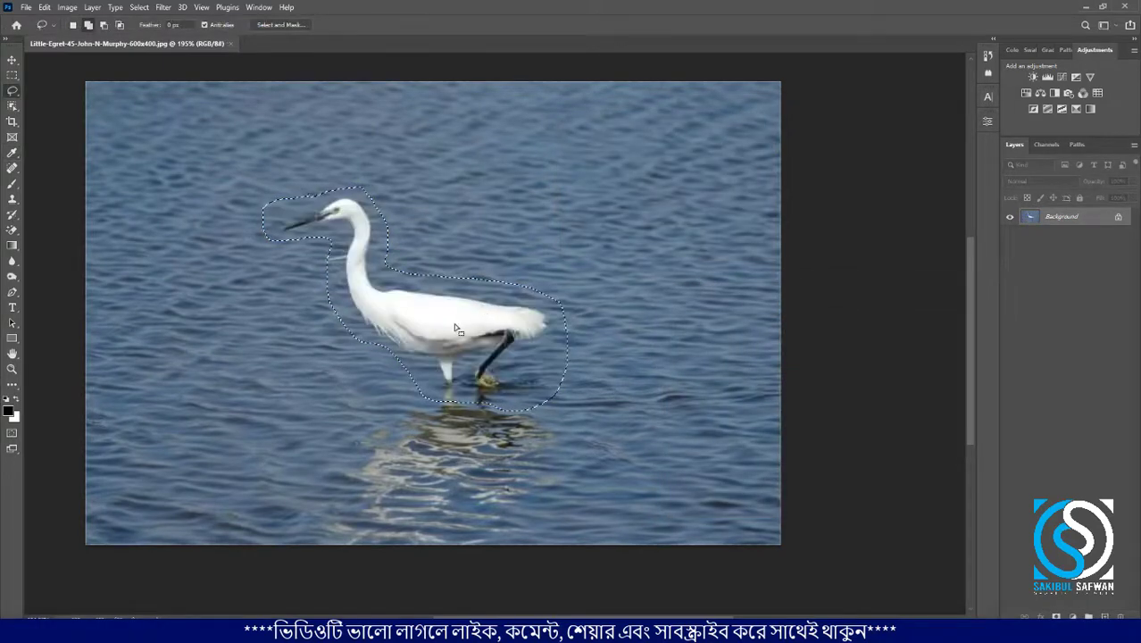
key("i")
Remove the egret with a Content-Aware fill at 100% opacity with Color Adaptation on, and deselect.
key("shift+F5")
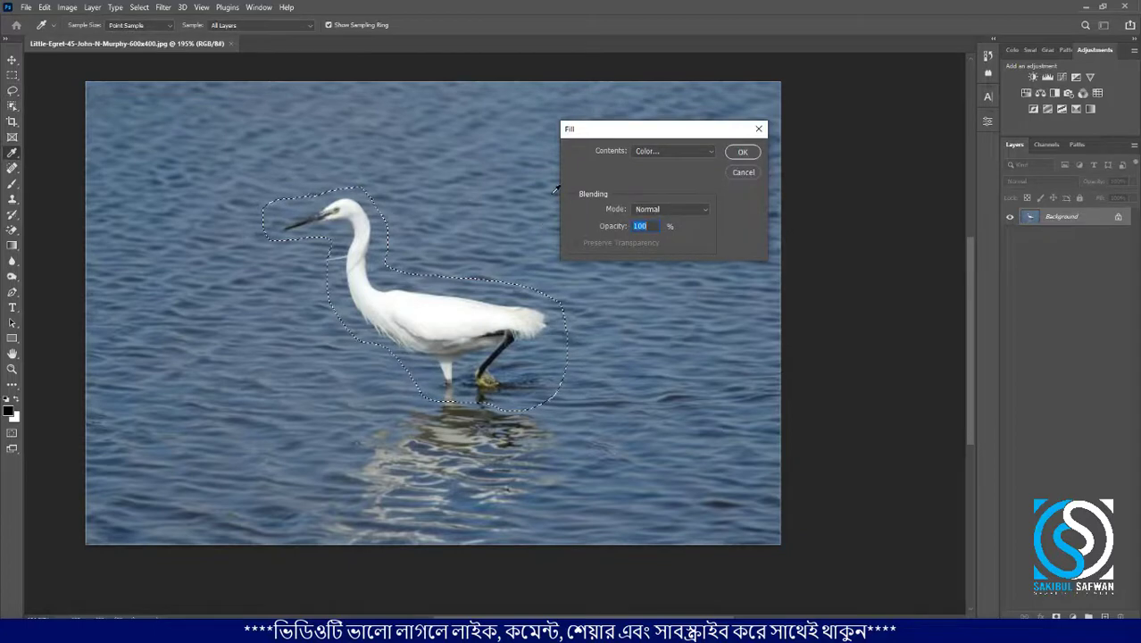
left_click(692, 154)
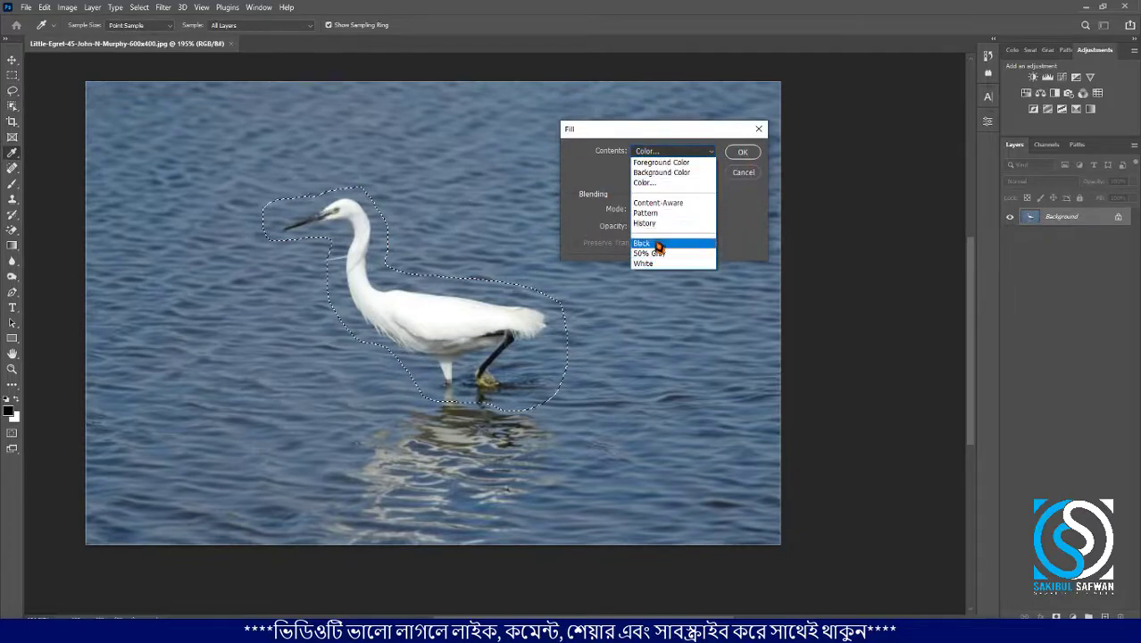
left_click(686, 208)
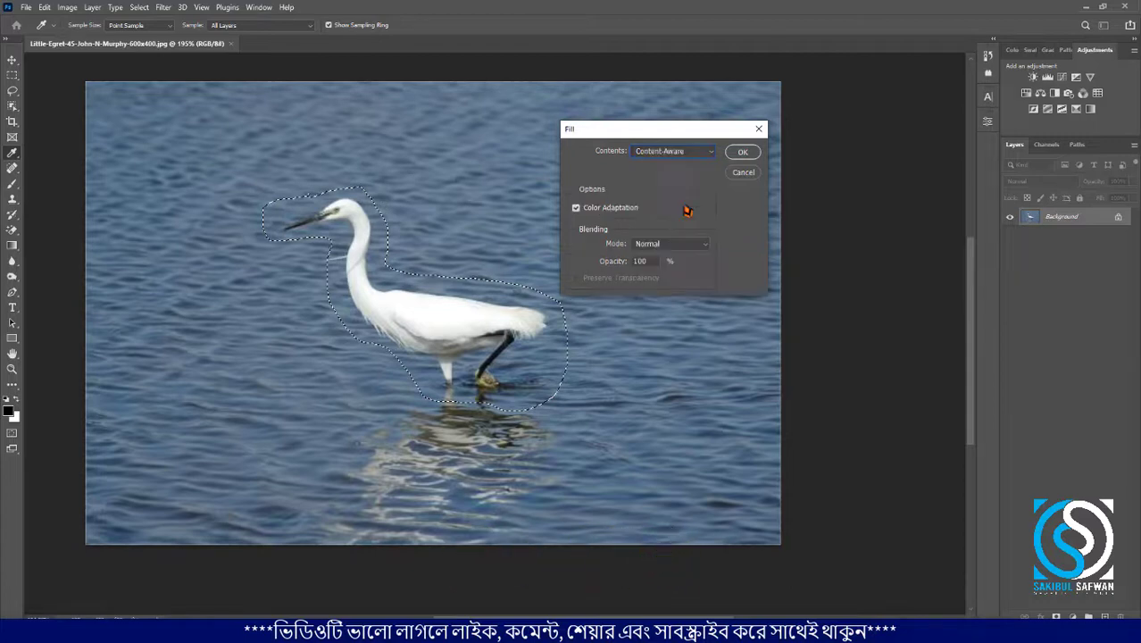
left_click(743, 153)
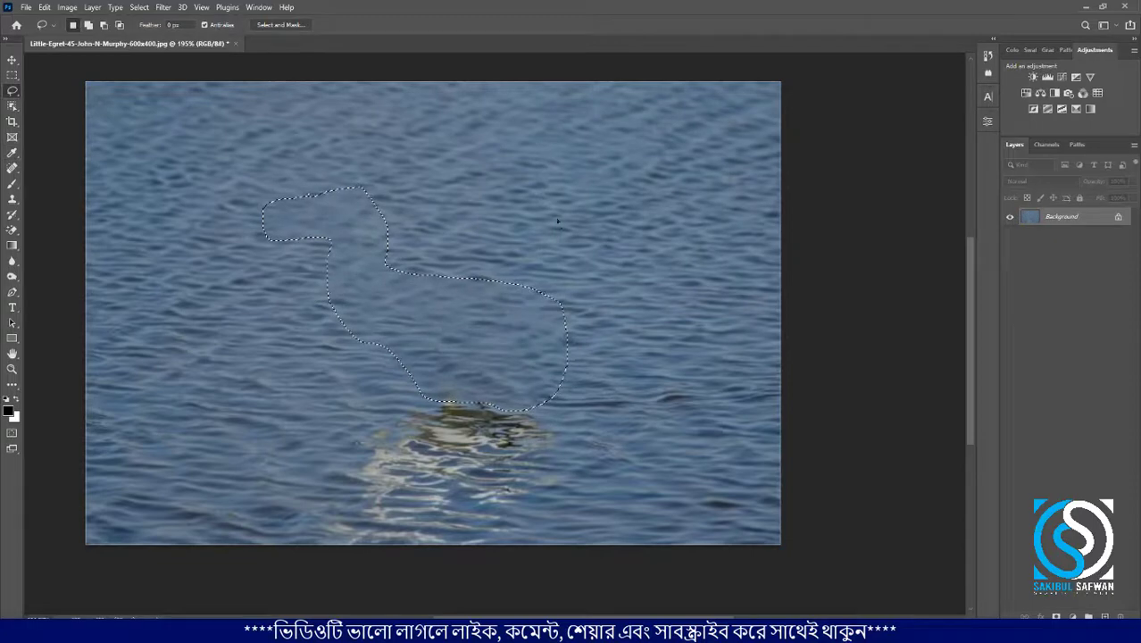
key("ctrl+d")
Lasso the bird's leftover reflection in the water, replace it with a Content-Aware fill, and deselect.
scroll(485, 324, "down", 3)
scroll(515, 393, "up", 3)
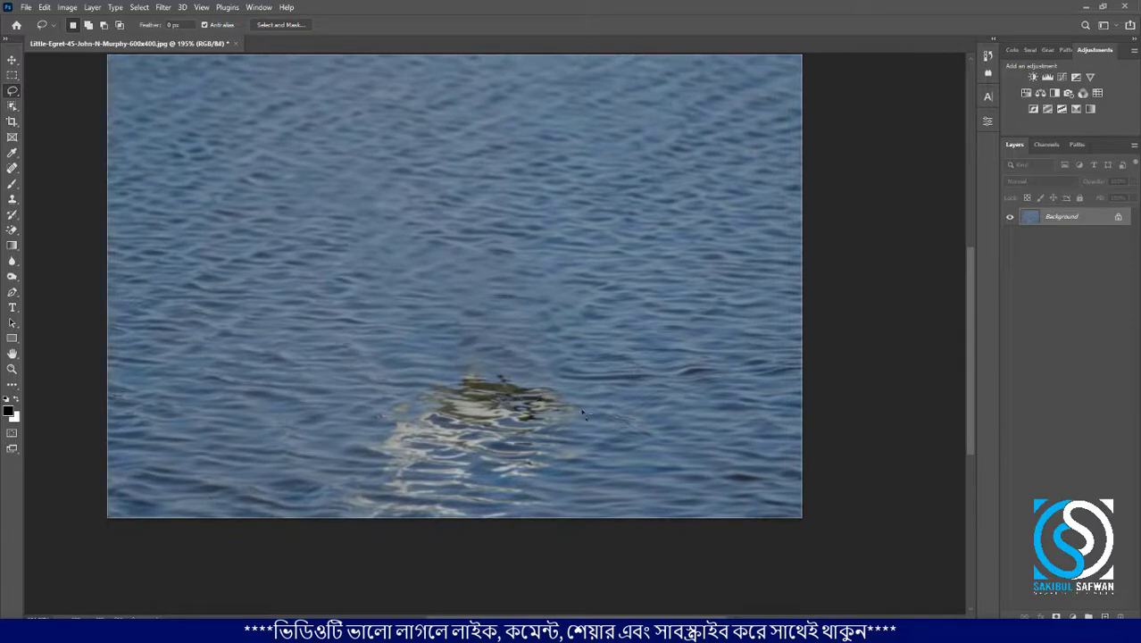
mouse_move(437, 363)
left_mouse_down()
mouse_move(583, 351)
mouse_move(633, 429)
mouse_move(568, 488)
mouse_move(383, 503)
mouse_move(354, 426)
mouse_move(401, 362)
mouse_move(451, 350)
left_mouse_up()
left_click(52, 7)
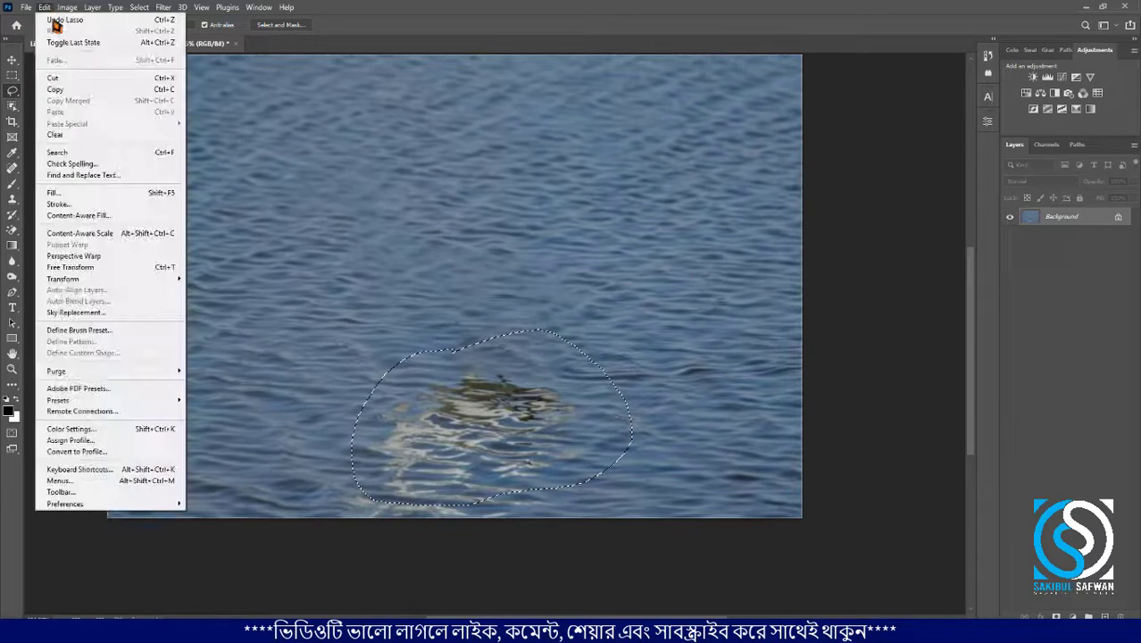
left_click(99, 192)
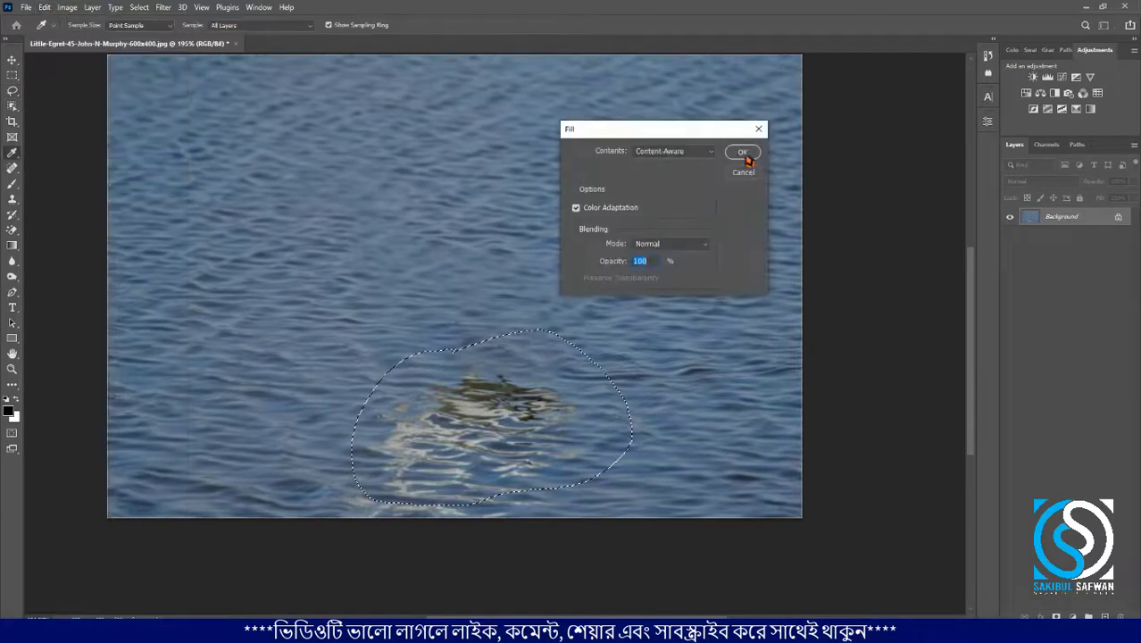
left_click(742, 156)
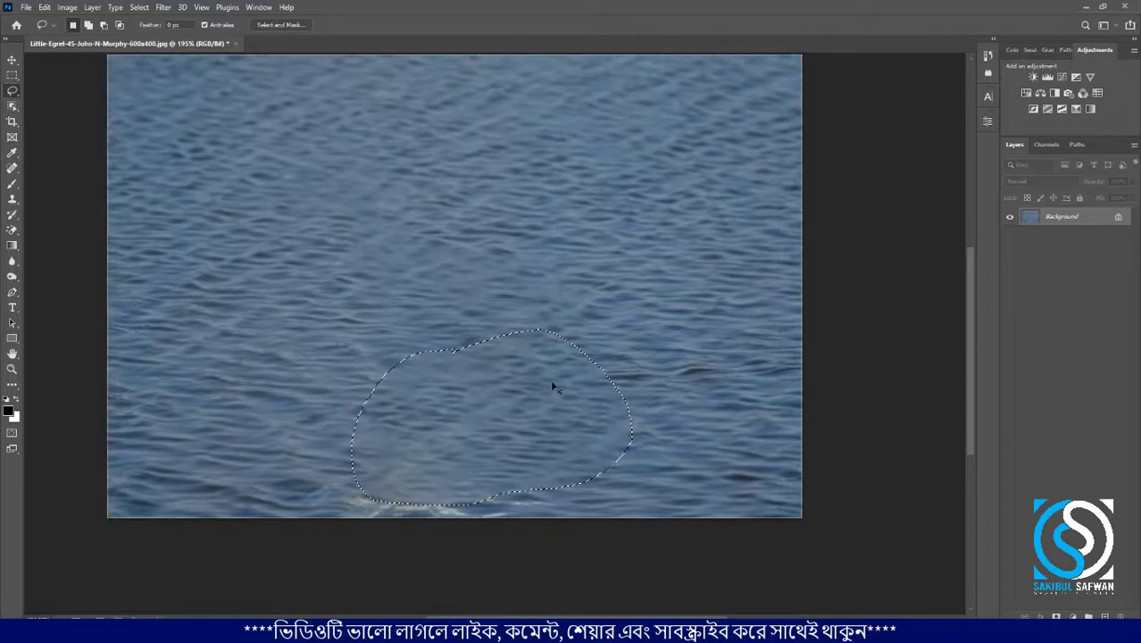
key("ctrl+d")
scroll(367, 395, "down", 2)
scroll(491, 402, "up", 4)
scroll(480, 343, "down", 3)
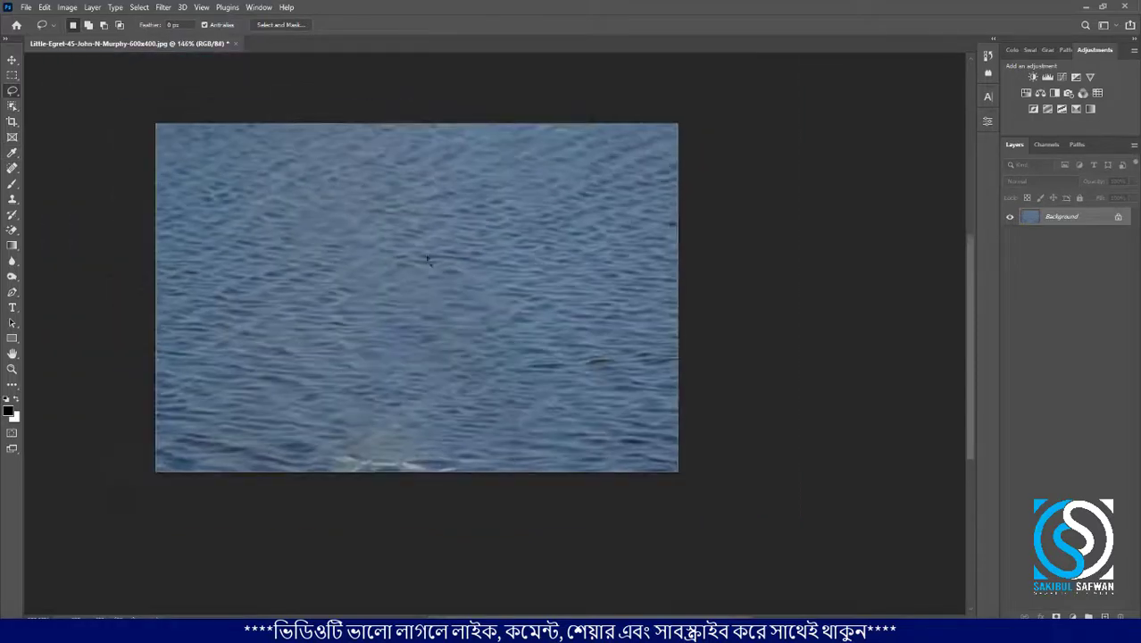
scroll(413, 211, "up", 1)
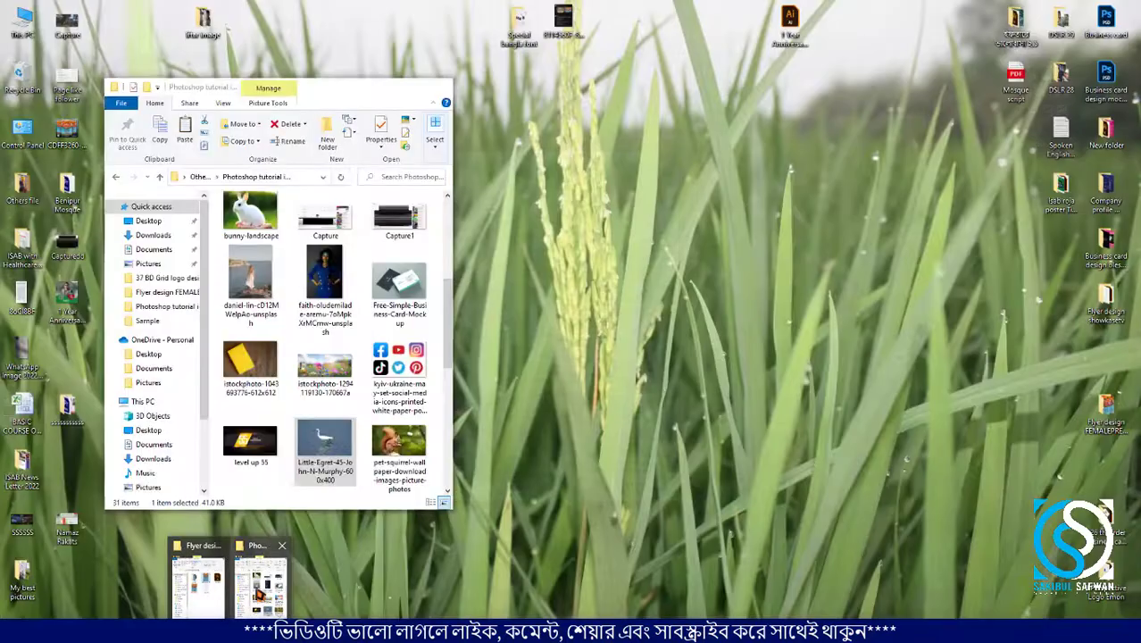
Place the thumb-1920 goldfish bowl image from the tutorial folder as a new layer above the water photo.
left_click(263, 596)
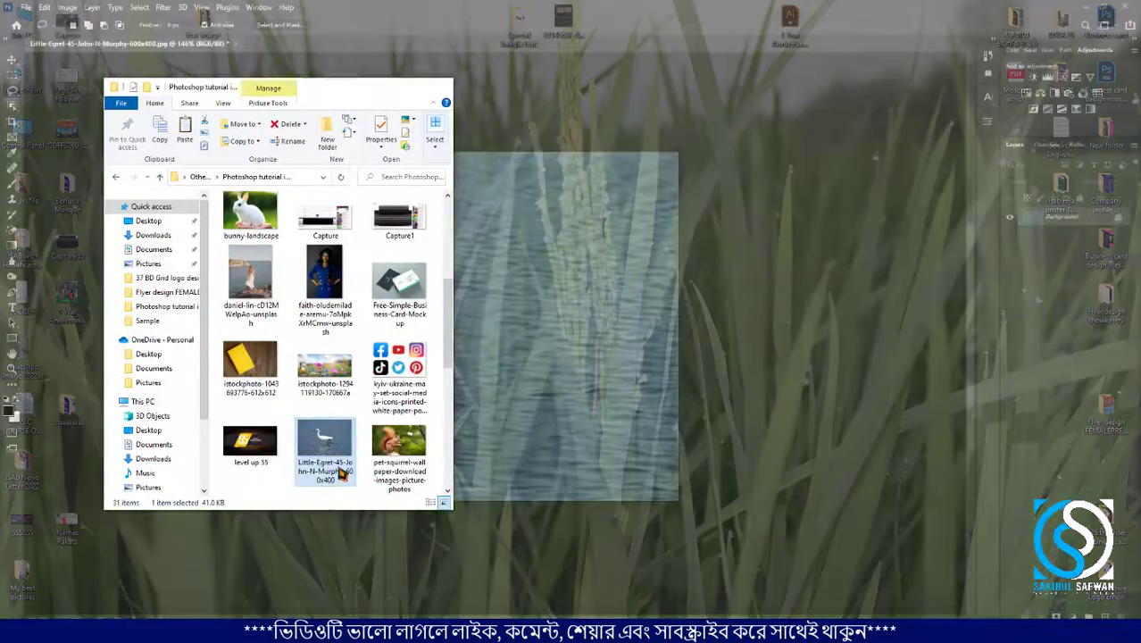
scroll(392, 375, "down", 8)
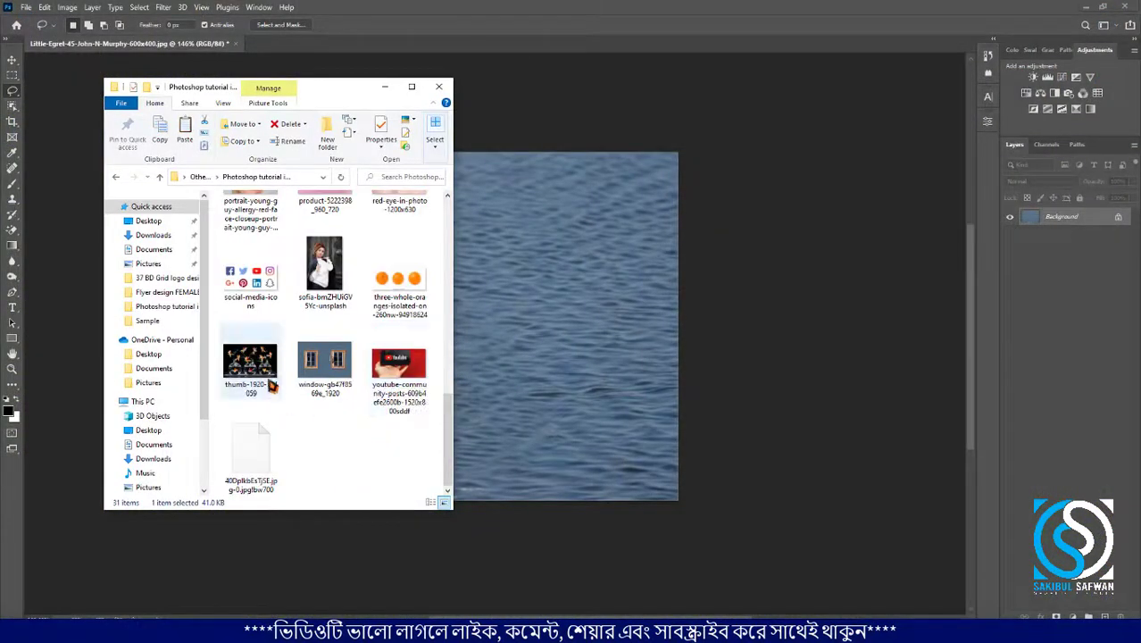
left_click_drag(252, 362, 512, 354)
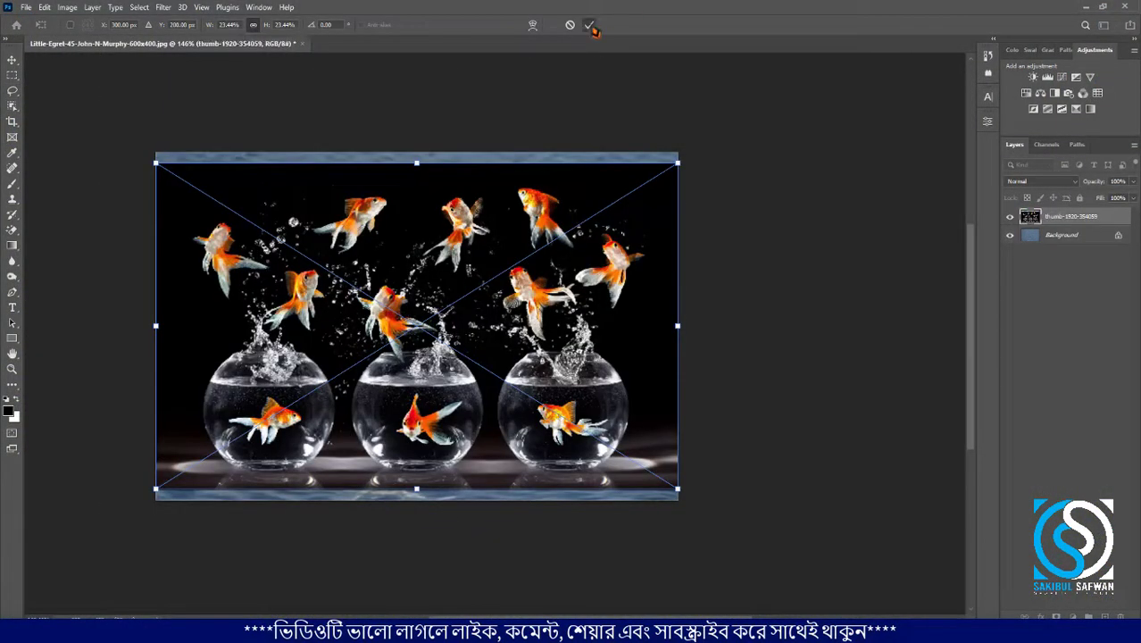
left_click(590, 26)
scroll(497, 281, "up", 3)
scroll(609, 170, "up", 3)
mouse_move(482, 125)
left_mouse_down()
mouse_move(540, 134)
mouse_move(599, 184)
mouse_move(621, 274)
mouse_move(594, 308)
mouse_move(506, 307)
mouse_move(453, 206)
mouse_move(445, 146)
mouse_move(493, 125)
left_mouse_up()
left_click(44, 7)
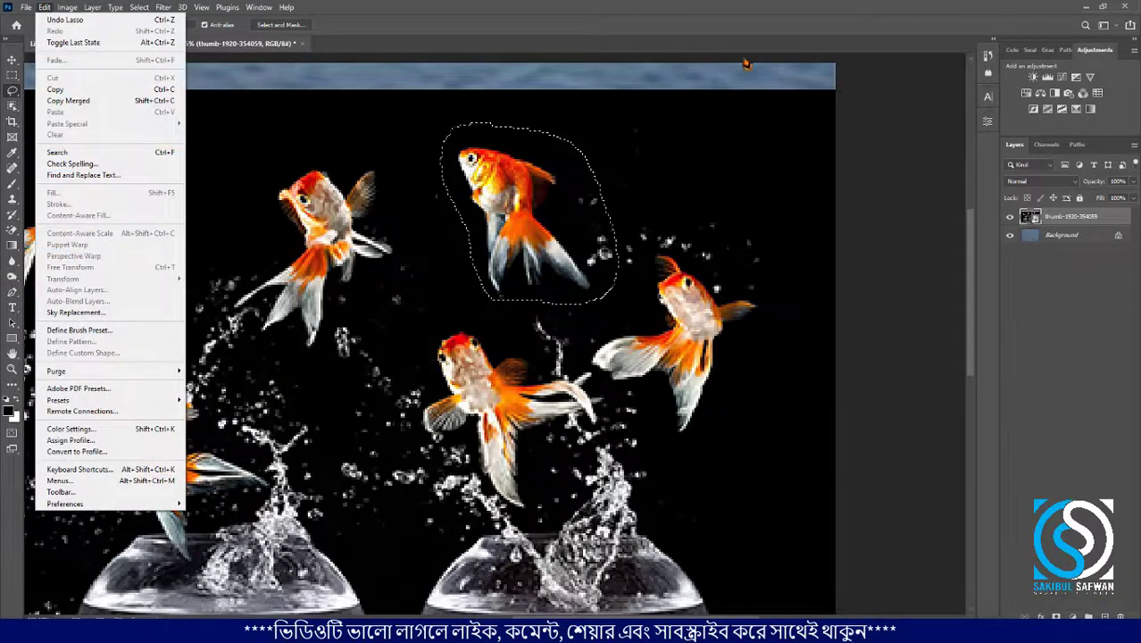
left_click(1058, 224)
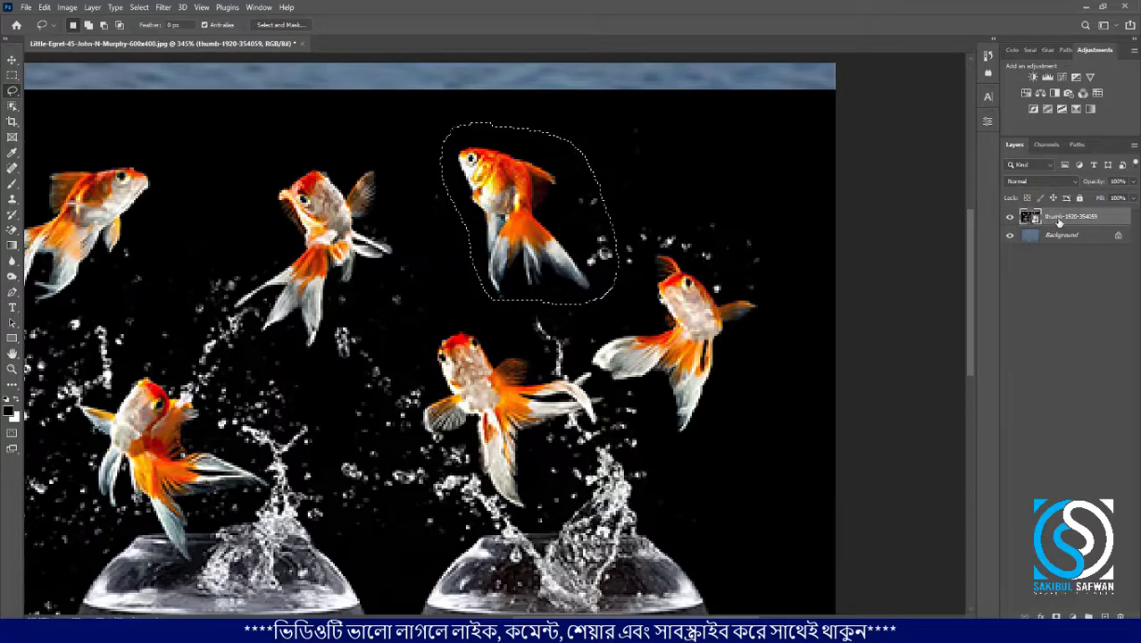
right_click(1059, 225)
left_click(949, 330)
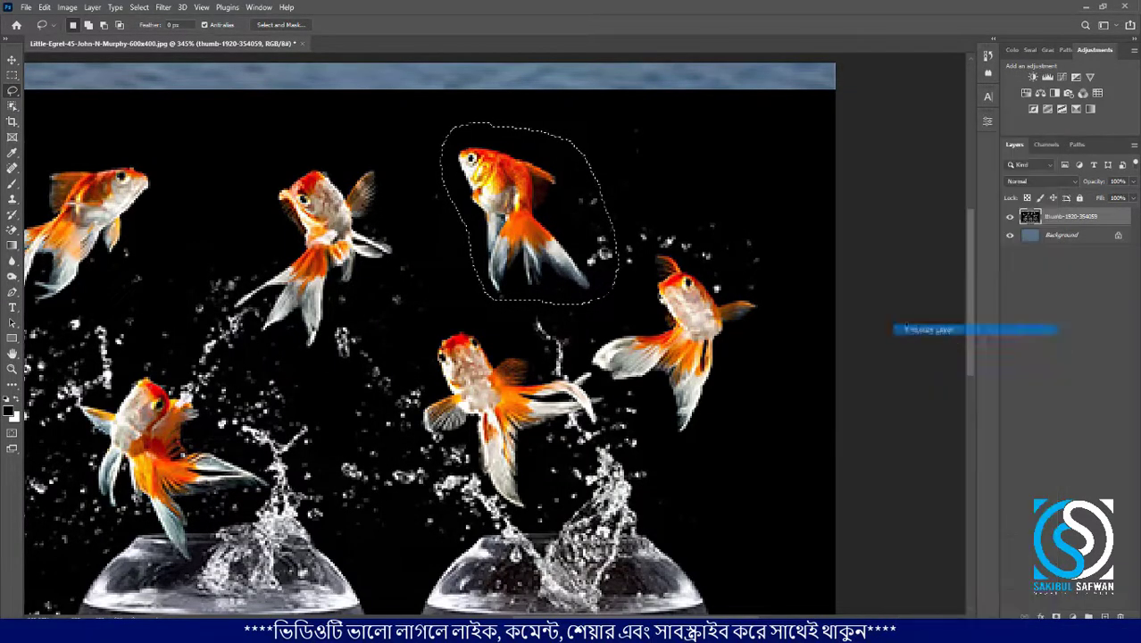
Remove the lassoed goldfish with a Content-Aware fill in Normal mode at 100% opacity with Color Adaptation on.
left_click(45, 8)
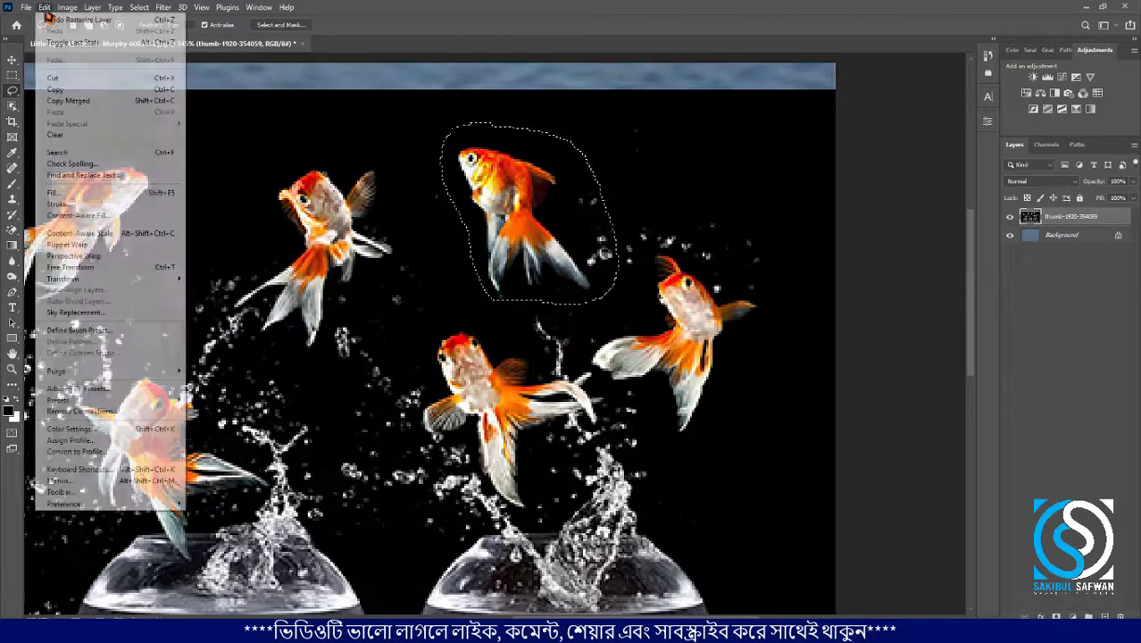
left_click(90, 191)
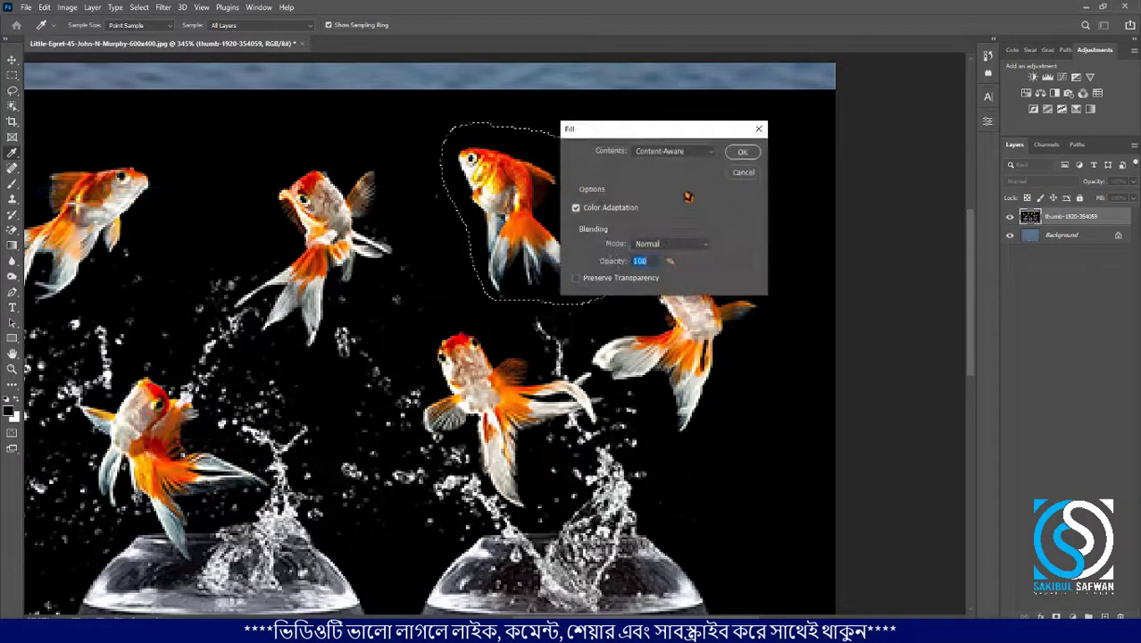
left_click(740, 154)
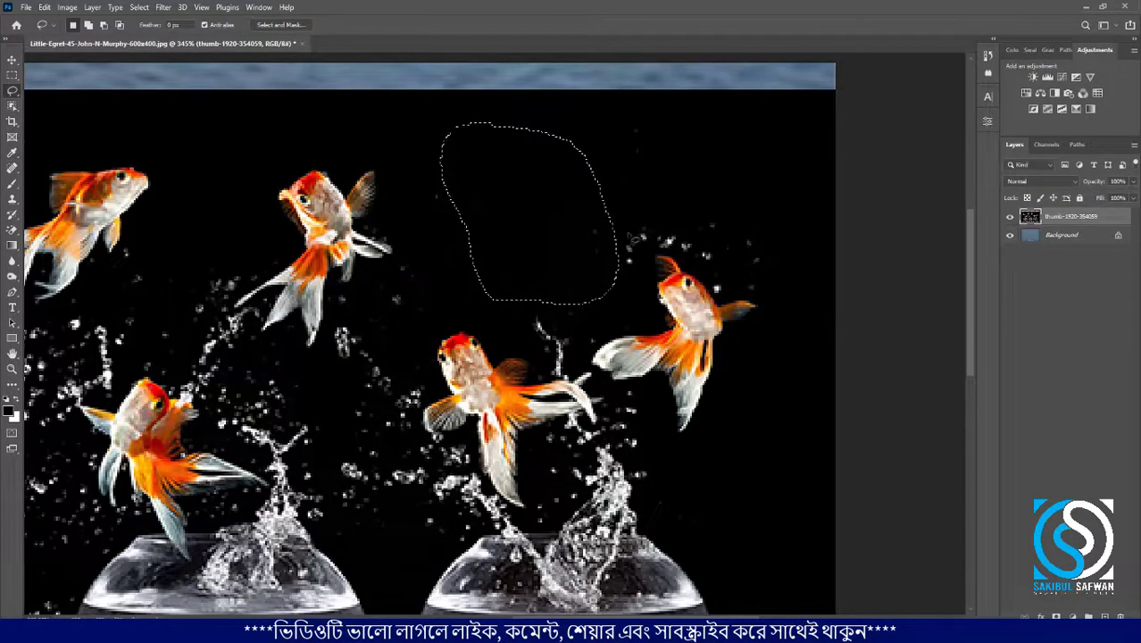
scroll(623, 188, "down", 2)
scroll(622, 188, "down", 3)
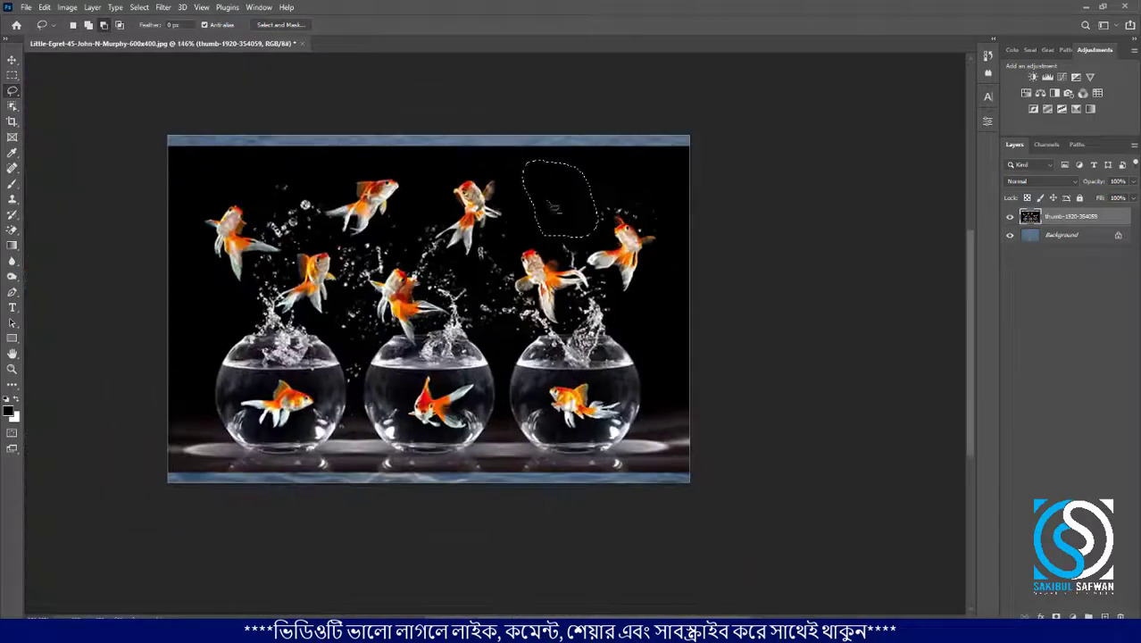
scroll(625, 192, "up", 2)
scroll(765, 177, "up", 1)
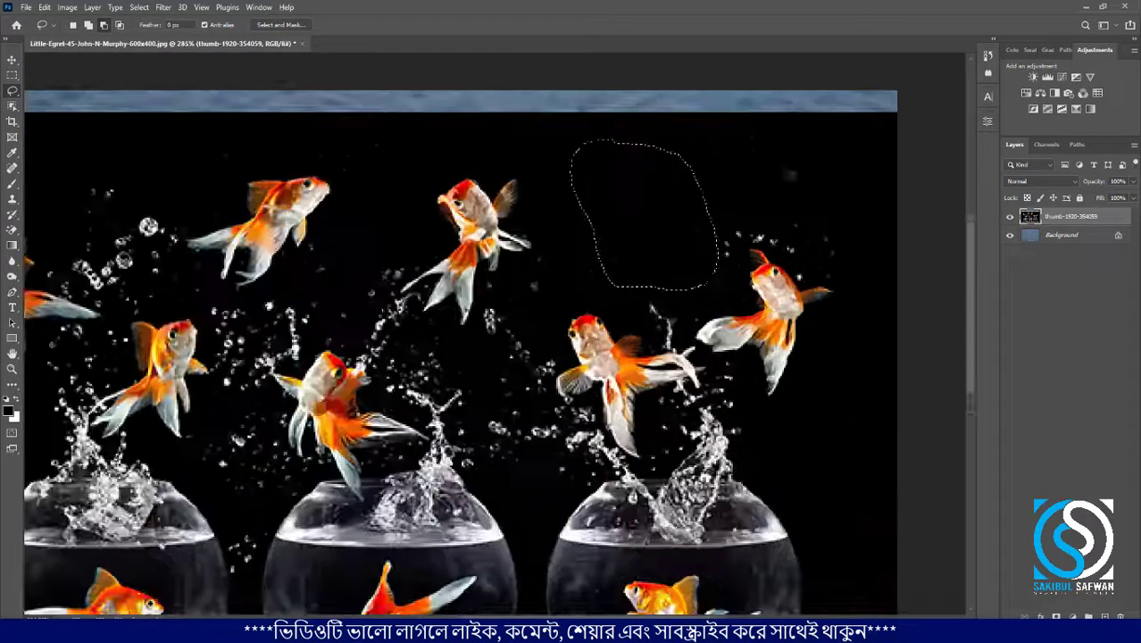
scroll(613, 238, "down", 1)
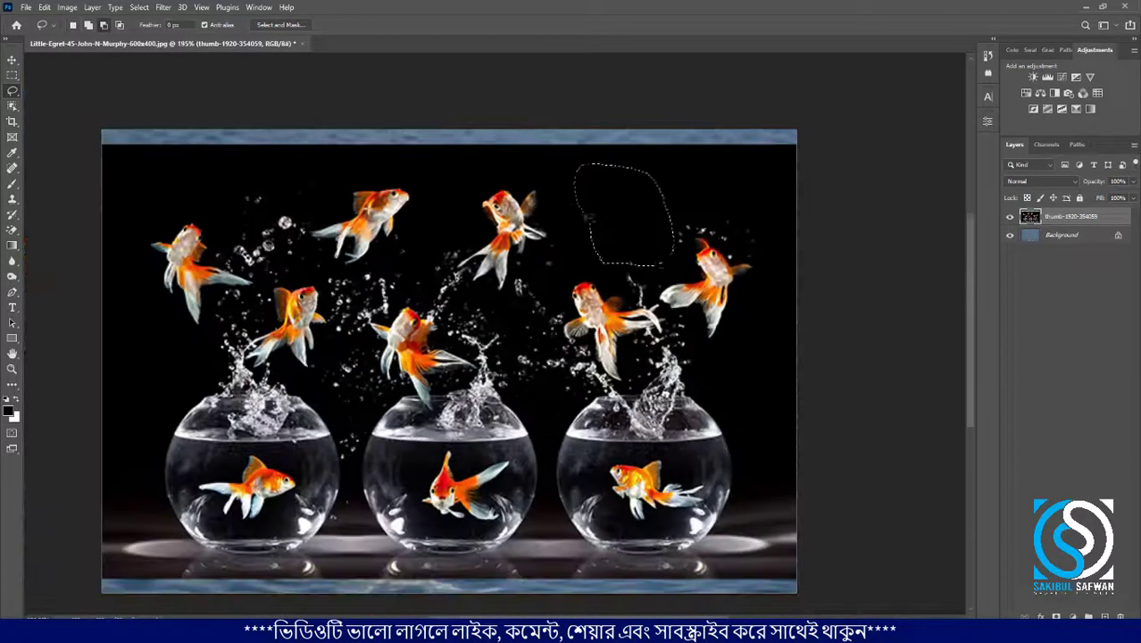
scroll(641, 250, "down", 1)
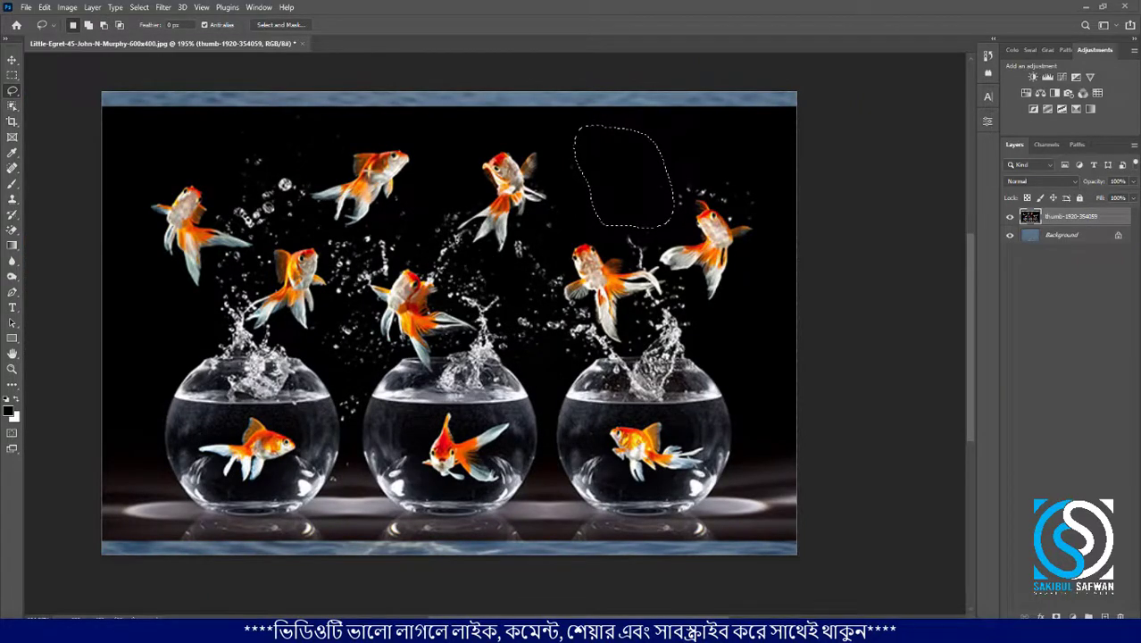
Bring the navy and yellow business flyer image in as a new layer above the goldfish layer and hide the layers beneath.
mouse_move(229, 632)
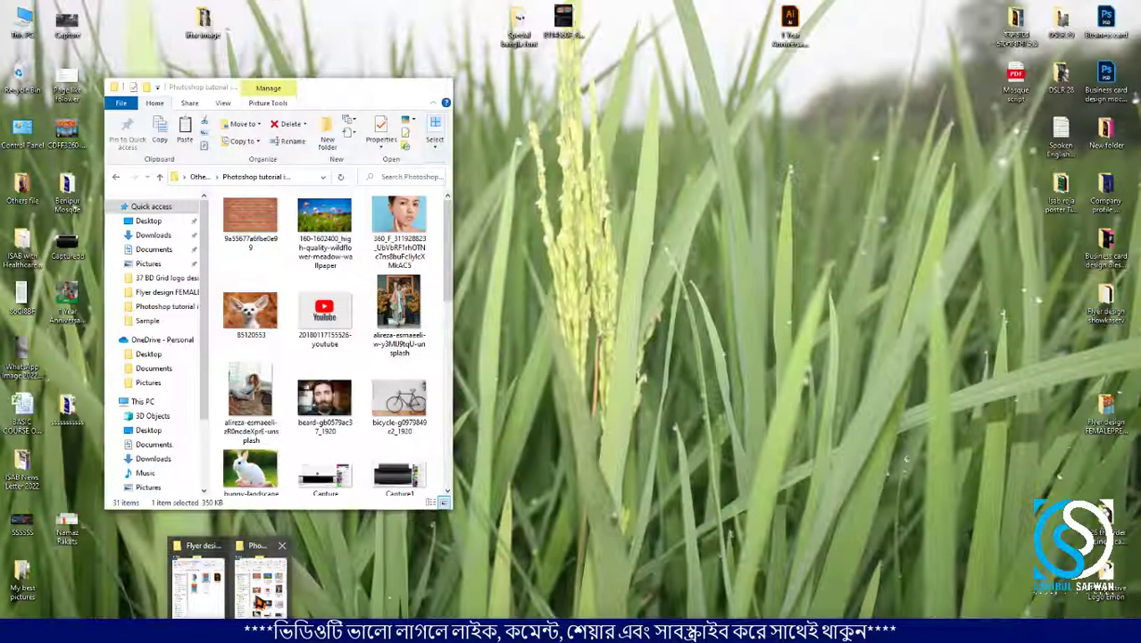
left_click(255, 590)
scroll(334, 357, "down", 8)
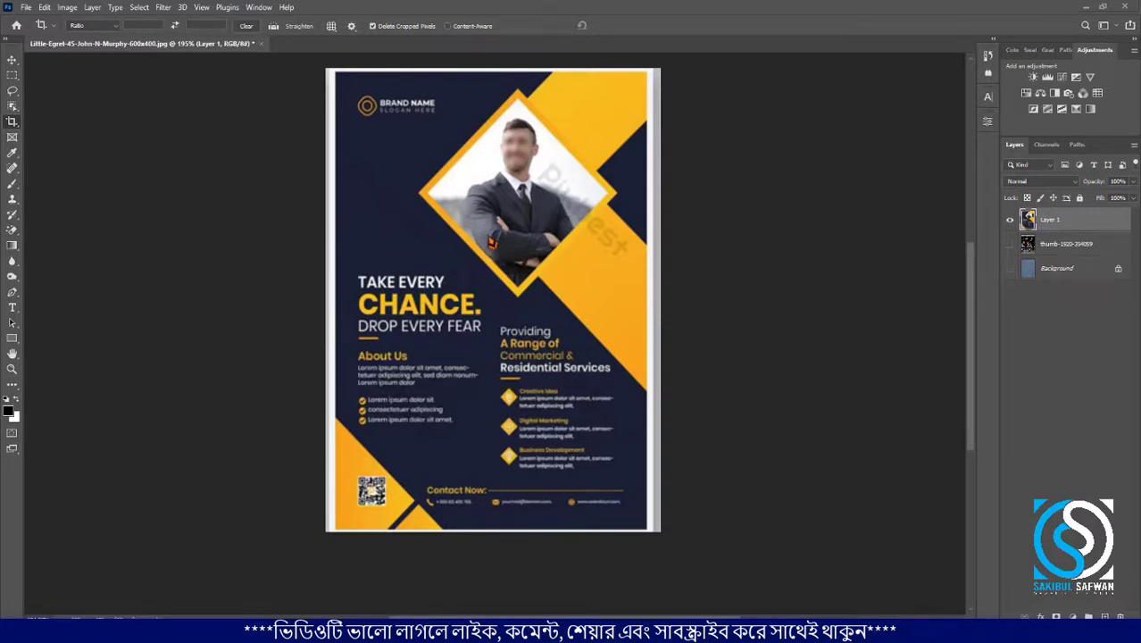
Select the flyer's BRAND NAME logo and slogan with a rectangular marquee and remove them with a Content-Aware fill.
scroll(489, 194, "up", 1)
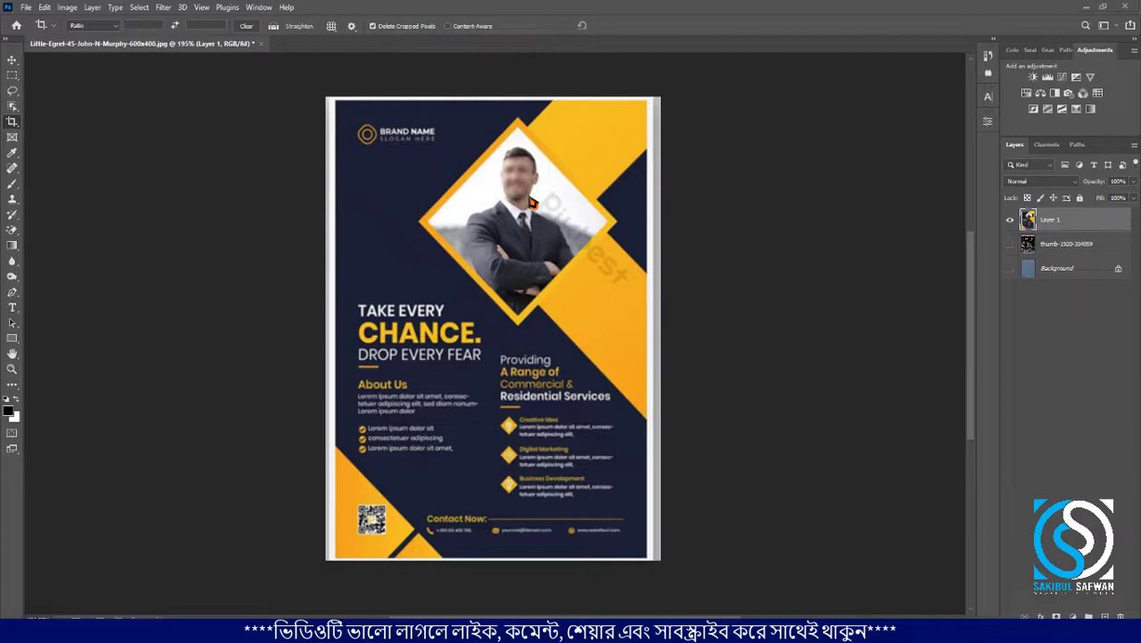
scroll(451, 134, "up", 3)
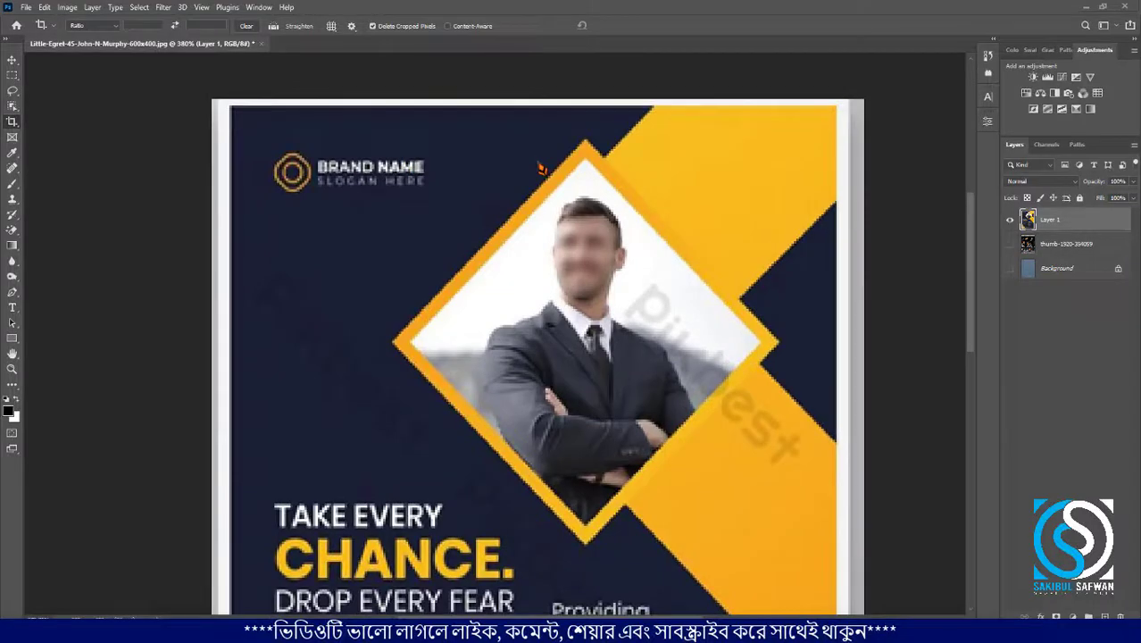
scroll(288, 154, "up", 1)
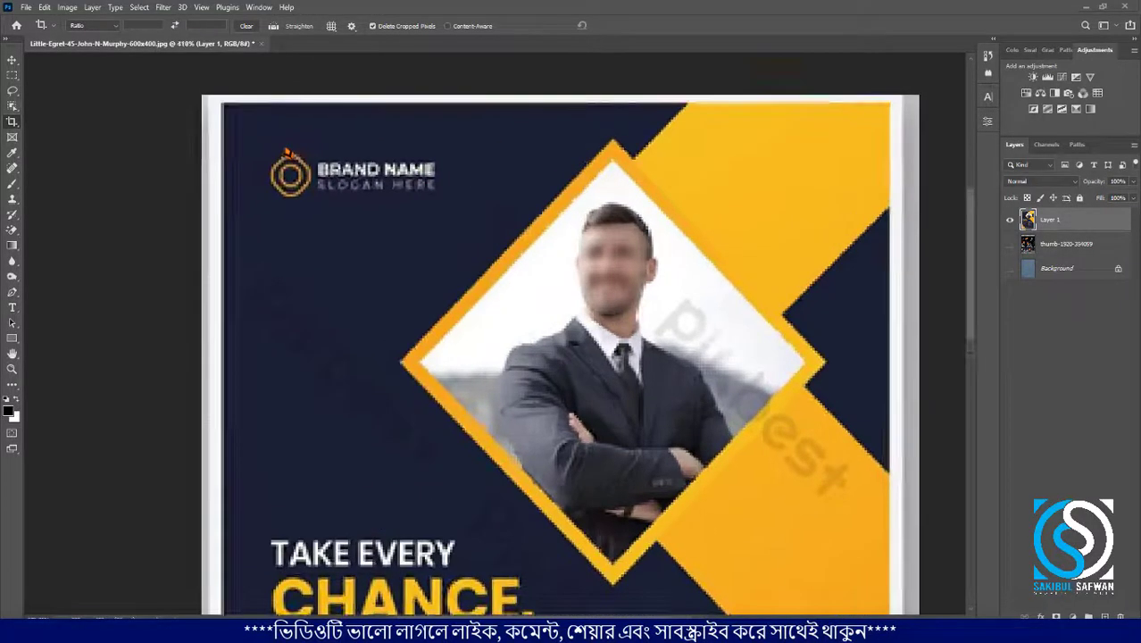
scroll(287, 154, "up", 1)
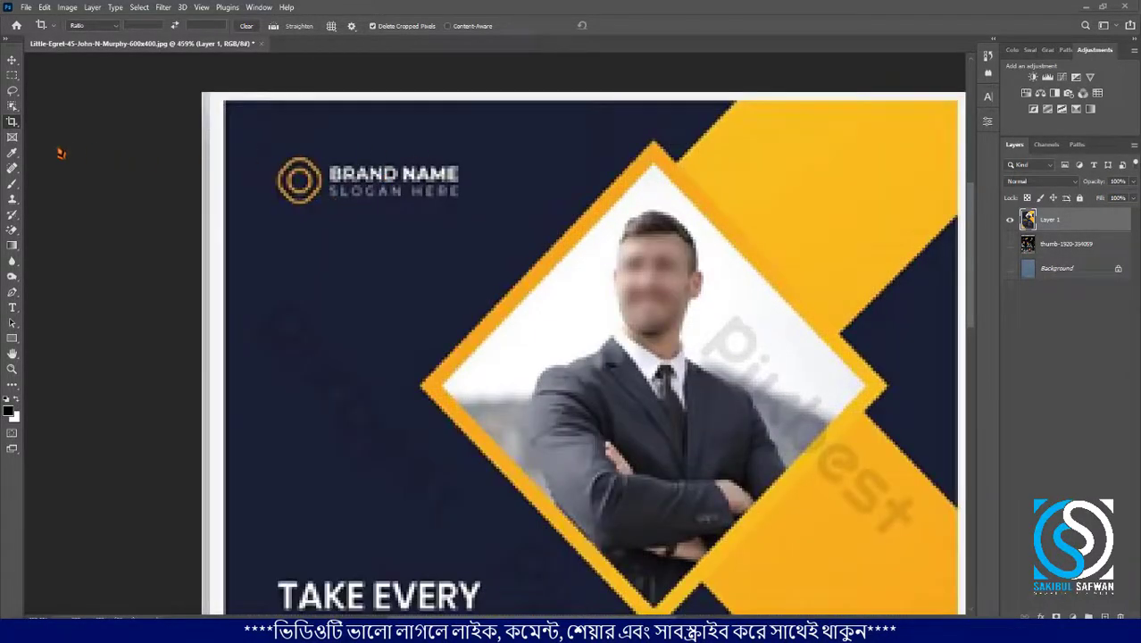
left_click(13, 74)
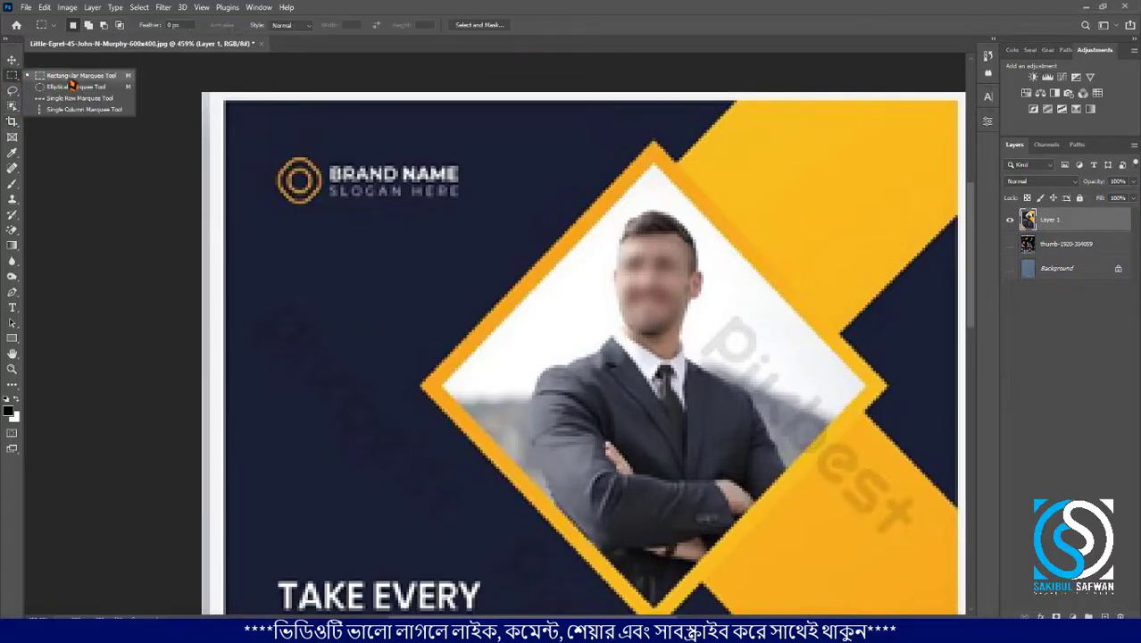
left_click(54, 75)
left_click_drag(259, 146, 330, 201)
left_click_drag(409, 211, 477, 218)
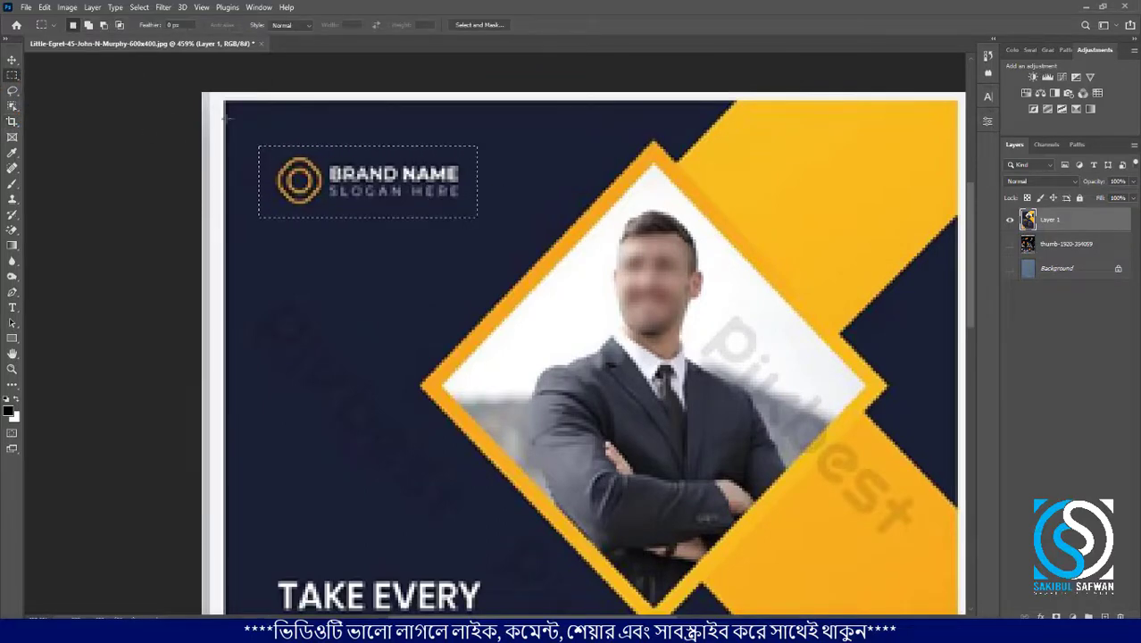
key("shift+F5")
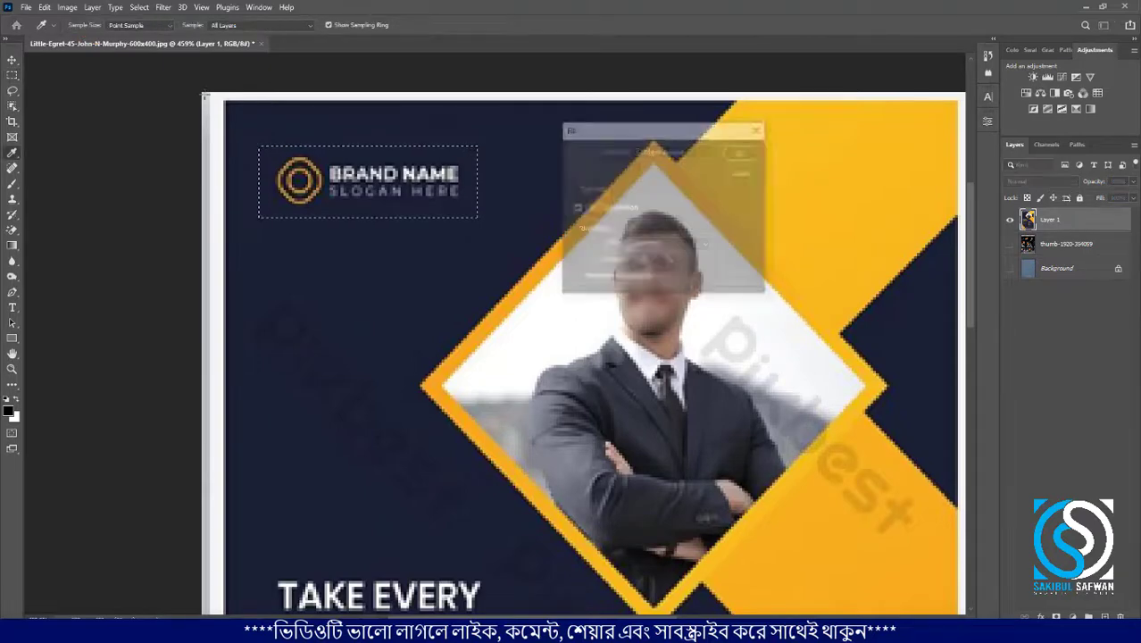
left_click(741, 153)
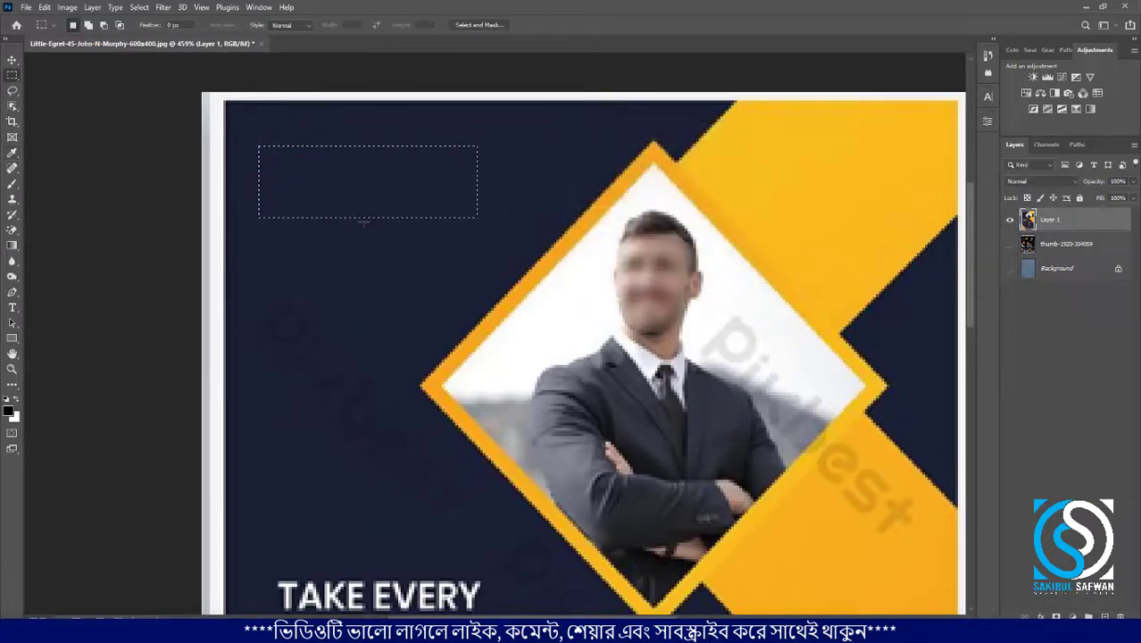
Marquee the flyer's text block from TAKE EVERY CHANCE through the About Us bullet list and remove it with a Content-Aware fill.
scroll(295, 127, "down", 5)
scroll(290, 473, "up", 3)
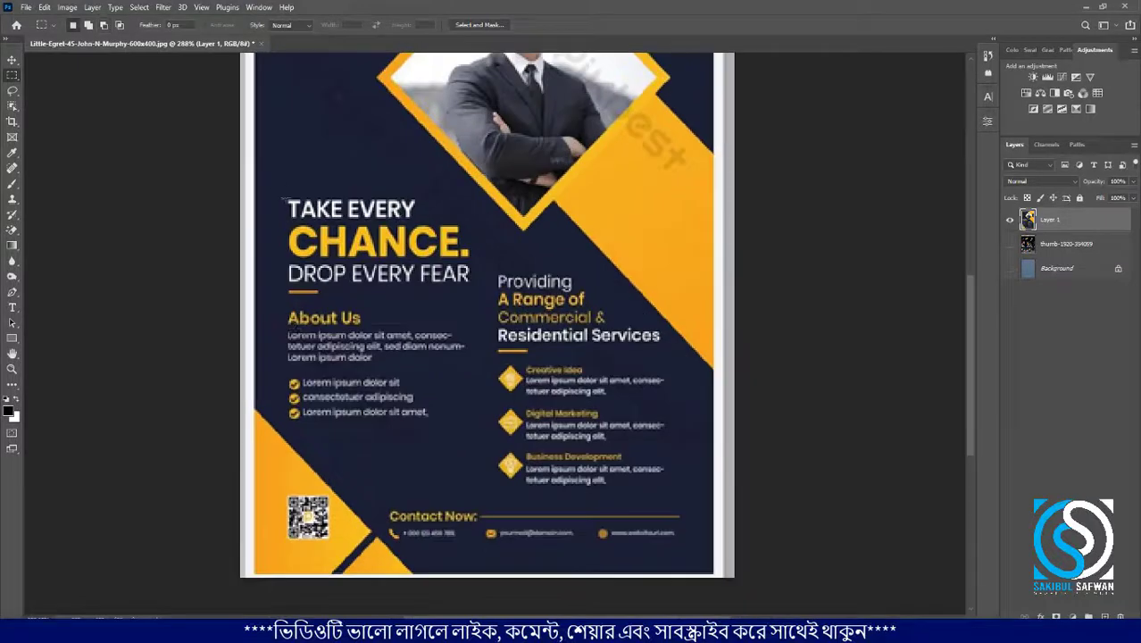
left_click_drag(280, 187, 477, 427)
left_click(44, 7)
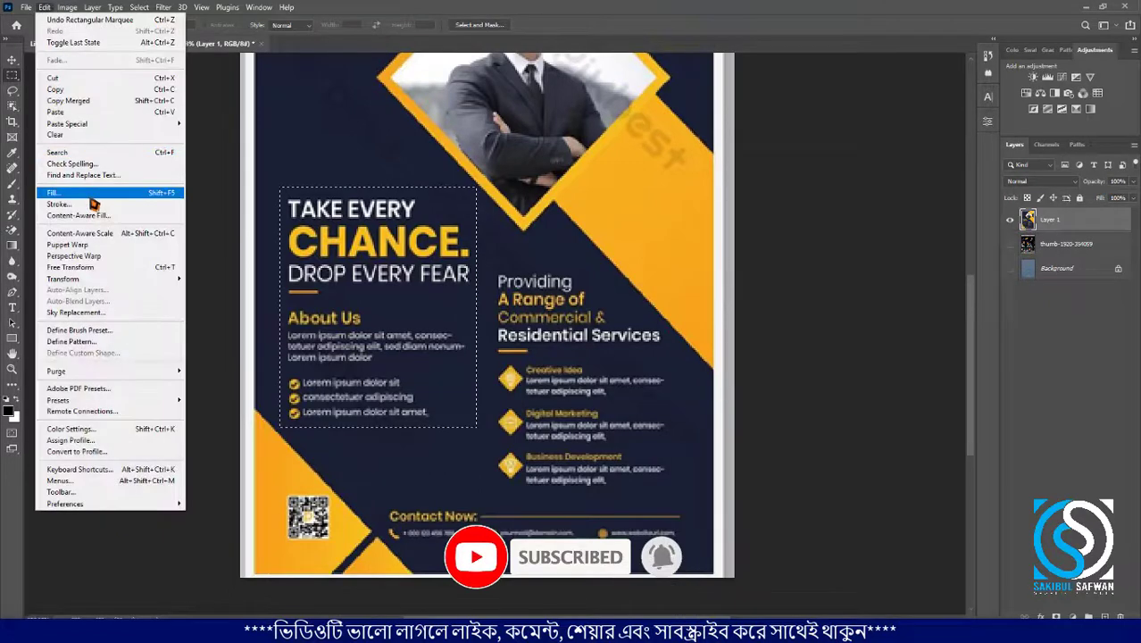
left_click(94, 192)
left_click(743, 154)
key("m")
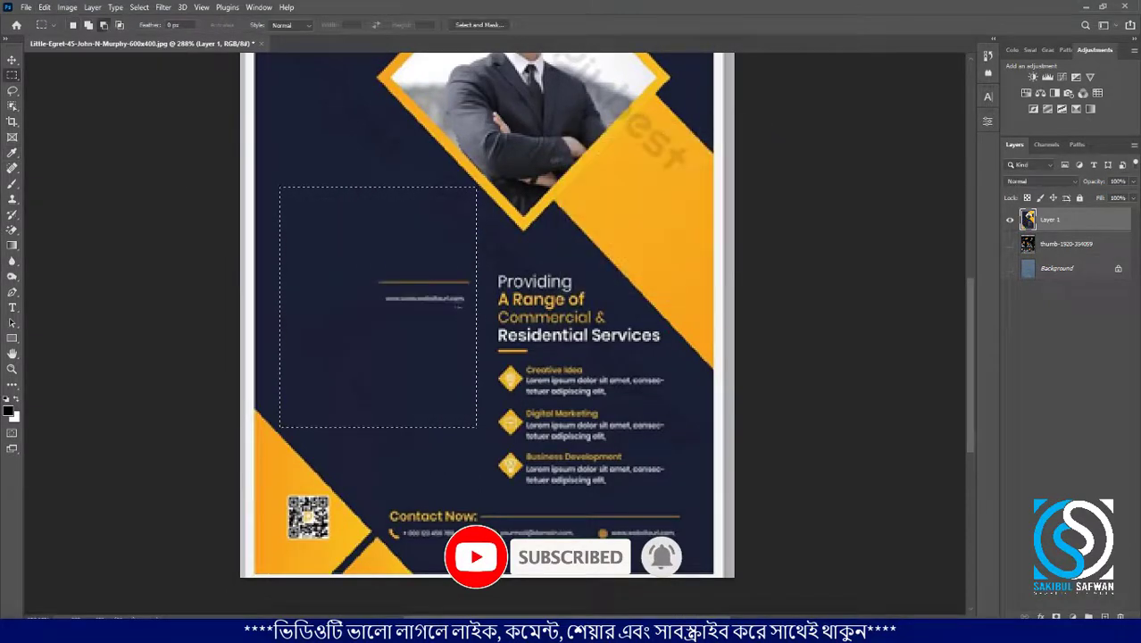
Select the leftover orange line and website text beside the Providing A Range of heading with a rectangular marquee.
scroll(319, 266, "up", 3)
mouse_move(296, 228)
left_mouse_down()
mouse_move(501, 332)
mouse_move(491, 330)
left_mouse_up()
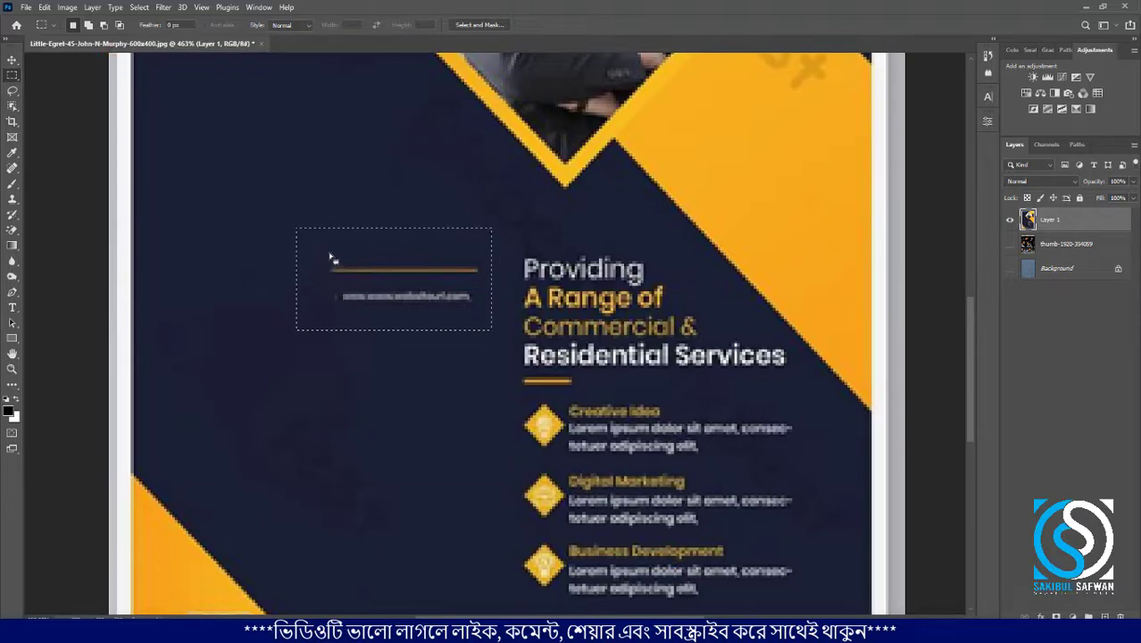
scroll(284, 291, "down", 3)
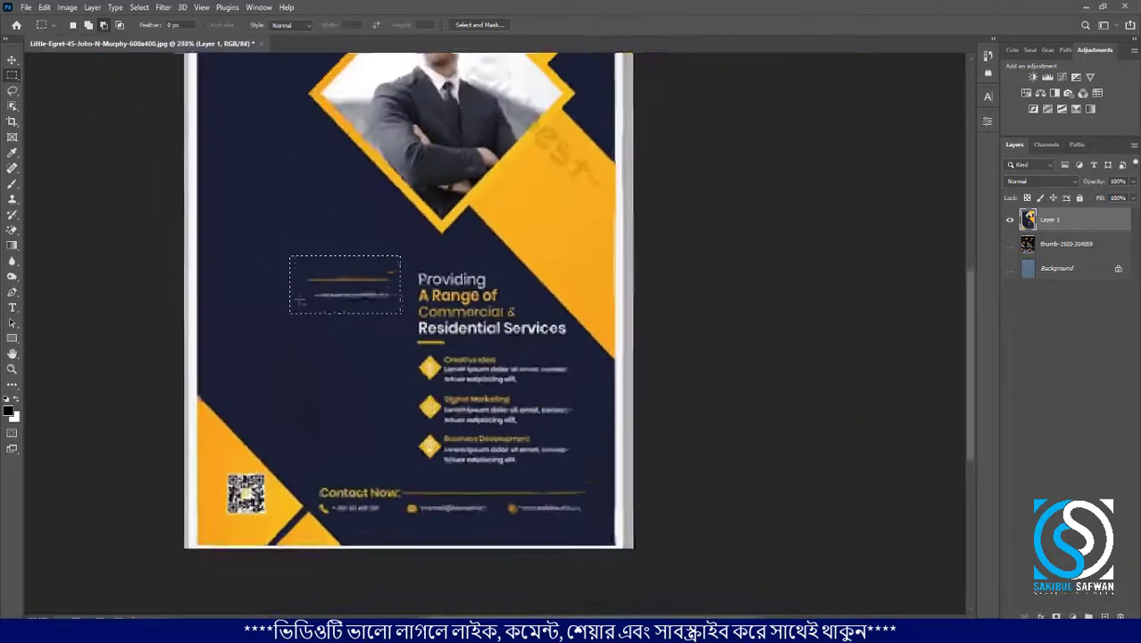